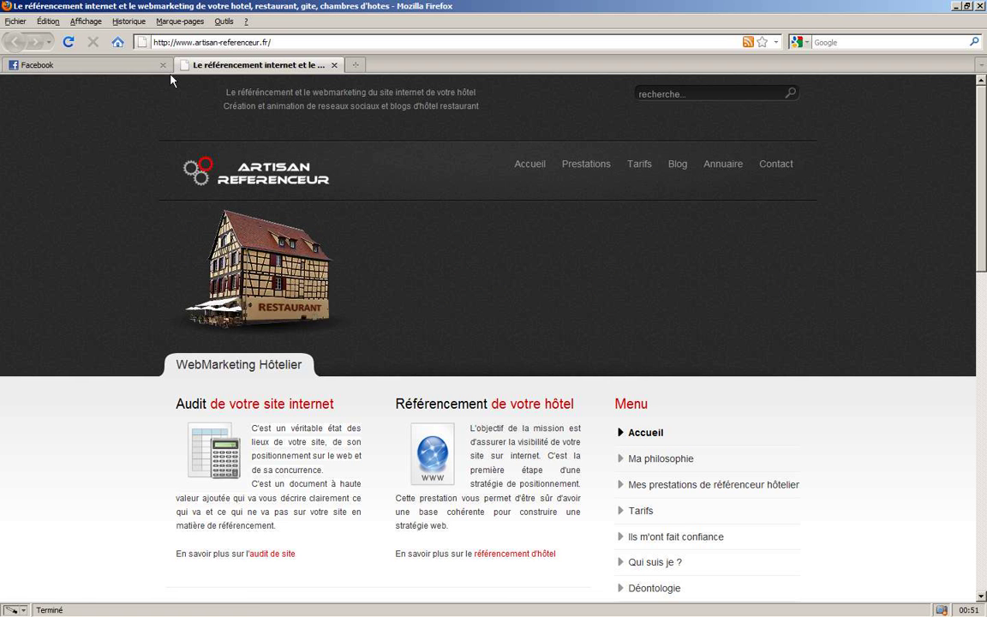
# - Switch Firefox from the Artisan Référenceur site to the Facebook news feed tab
pyautogui.click(94, 68)
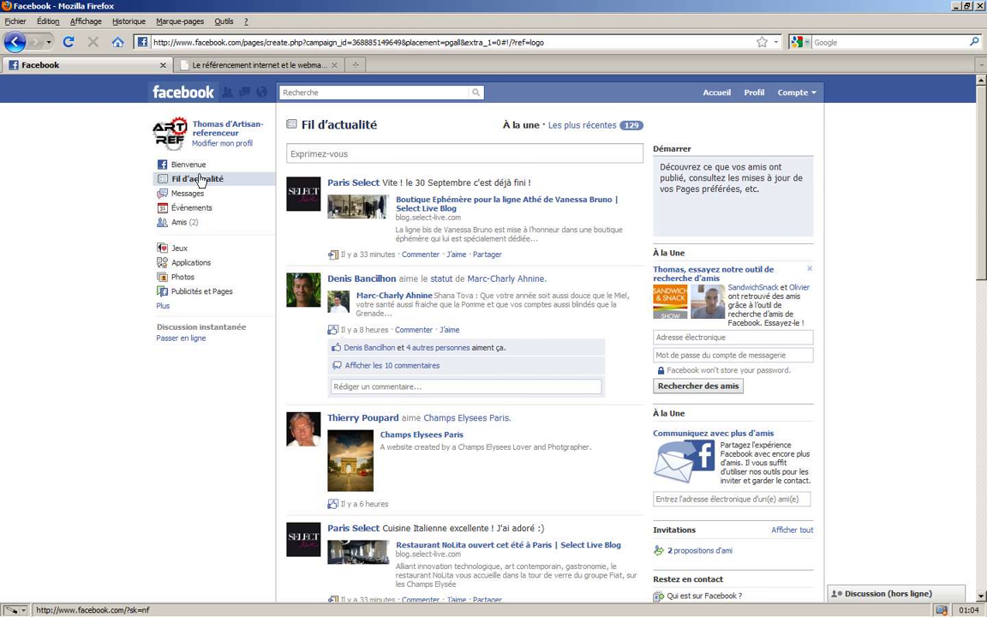
# - From the profile's interests, open the Hotel Jardin de Villiers page and its Créer : Page link
pyautogui.scroll(-10, 198, 179)
pyautogui.scroll(10, 198, 179)
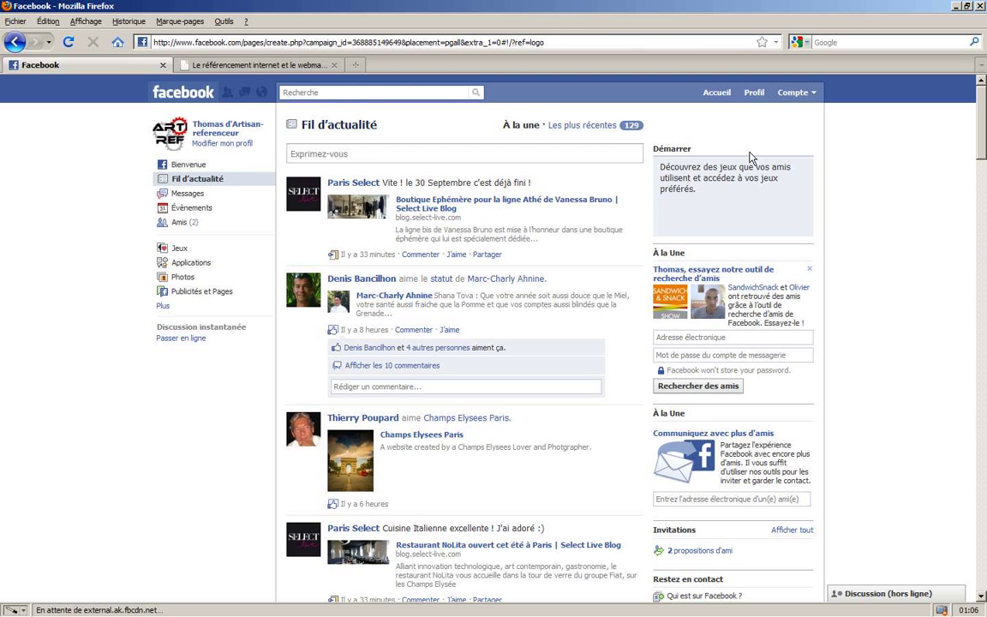
pyautogui.click(753, 93)
pyautogui.scroll(-5, 13, 338)
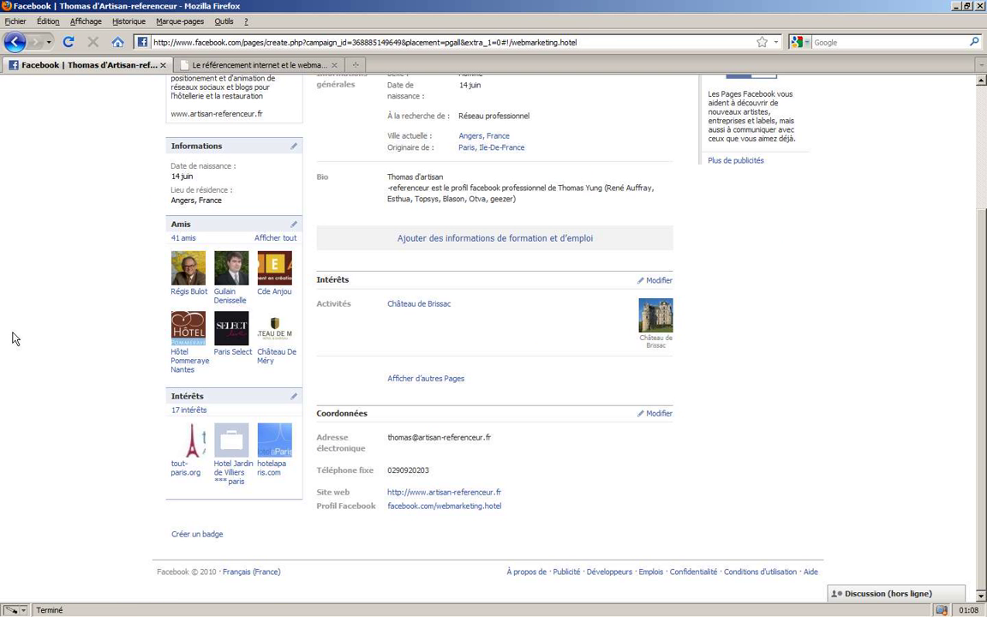
pyautogui.click(233, 479)
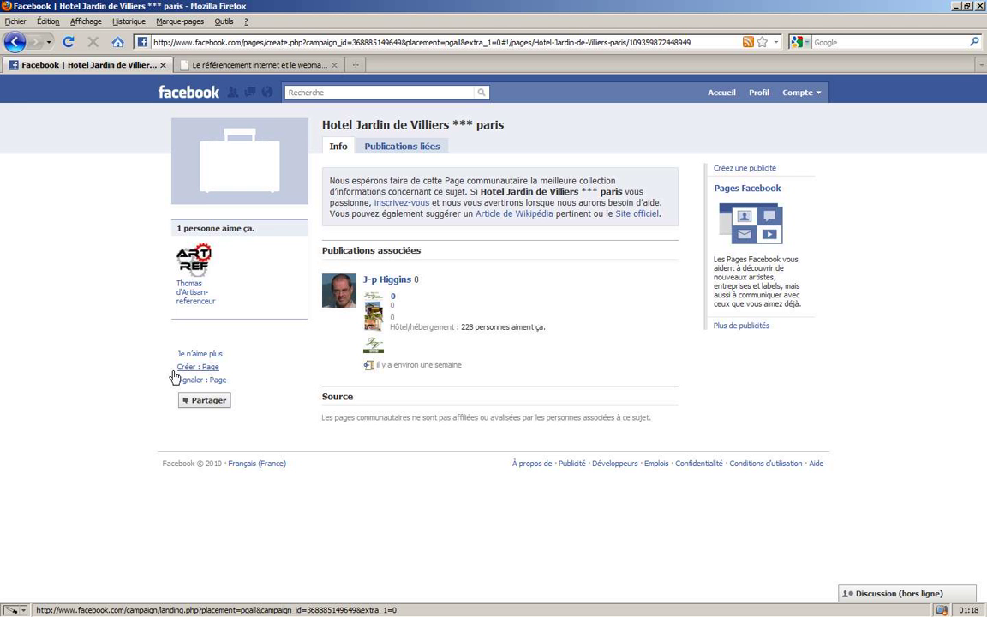
pyautogui.moveTo(156, 371); pyautogui.dragTo(218, 371)
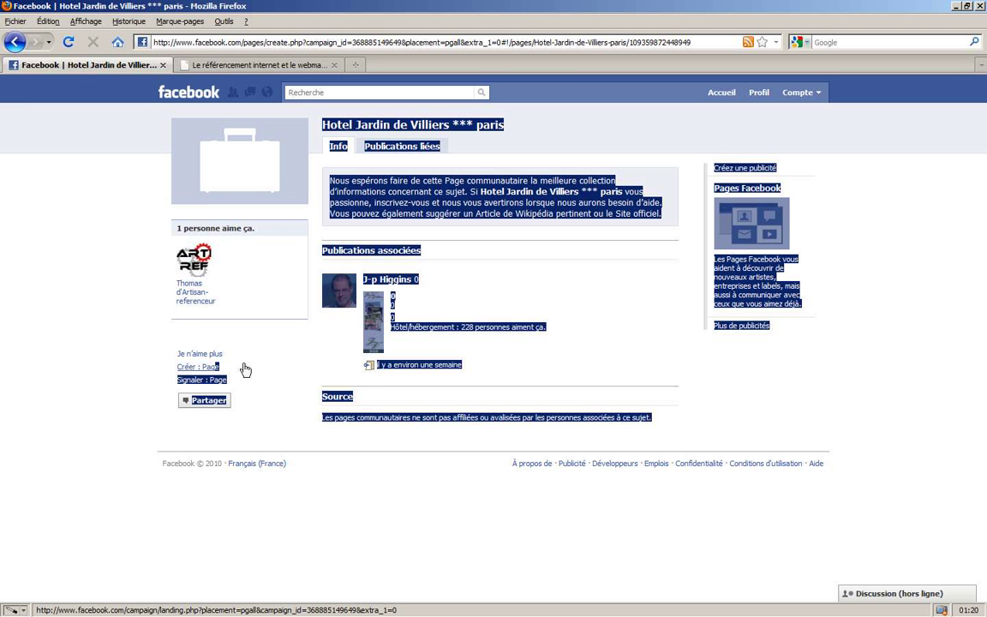
pyautogui.click(245, 371)
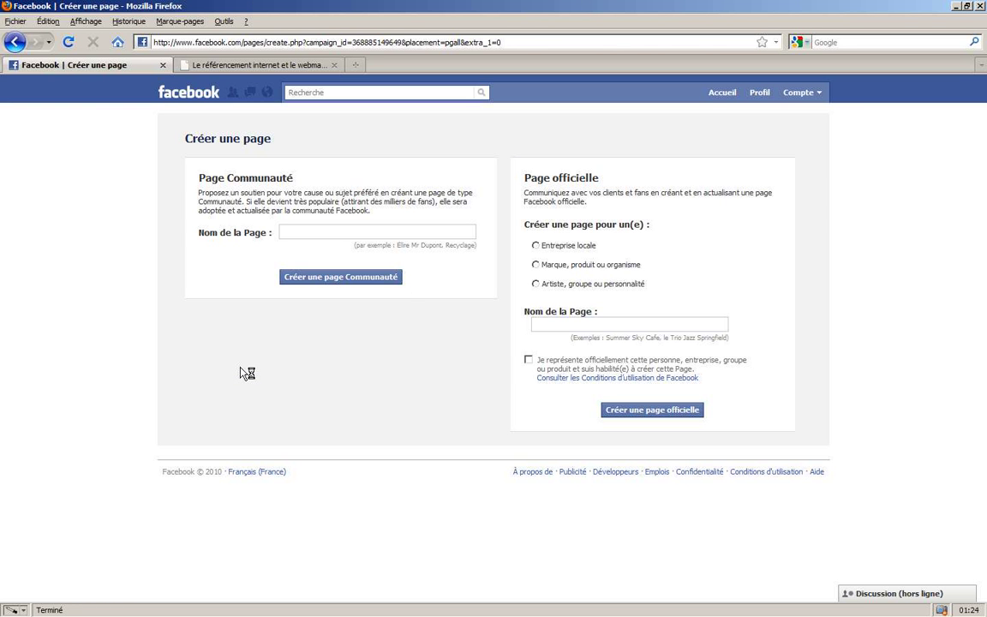
# - Make the official page an Entreprise locale in the Hôtel/hébergement category
pyautogui.click(536, 245)
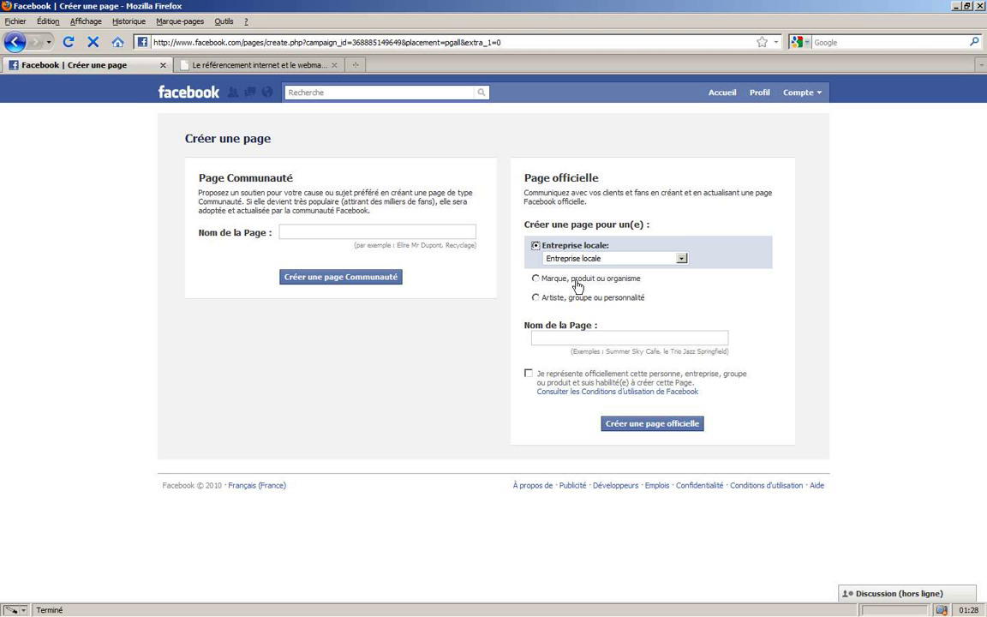
pyautogui.click(681, 258)
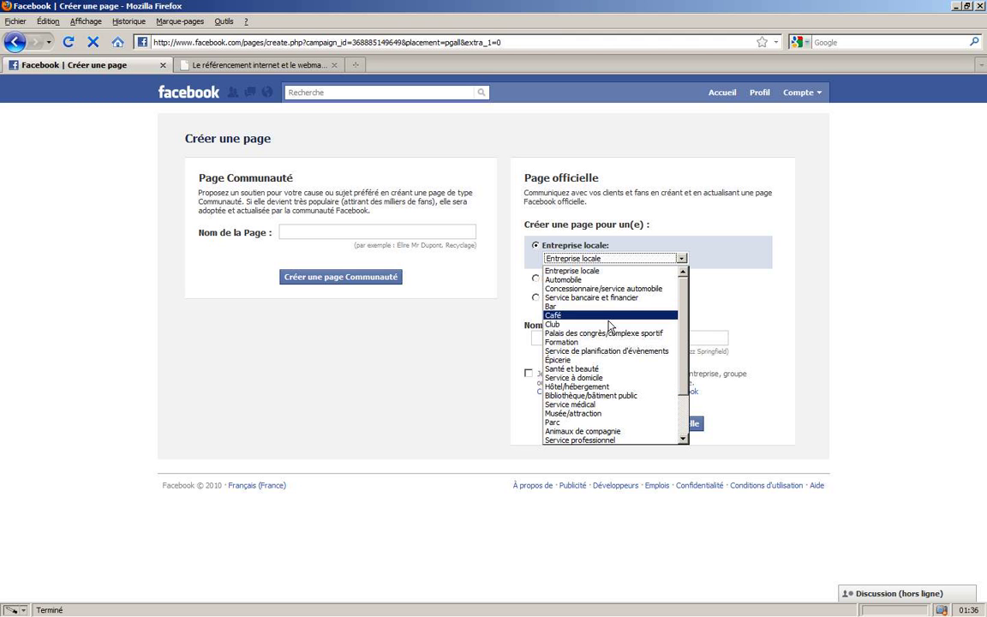
pyautogui.scroll(-2, 561, 338)
pyautogui.scroll(2, 591, 407)
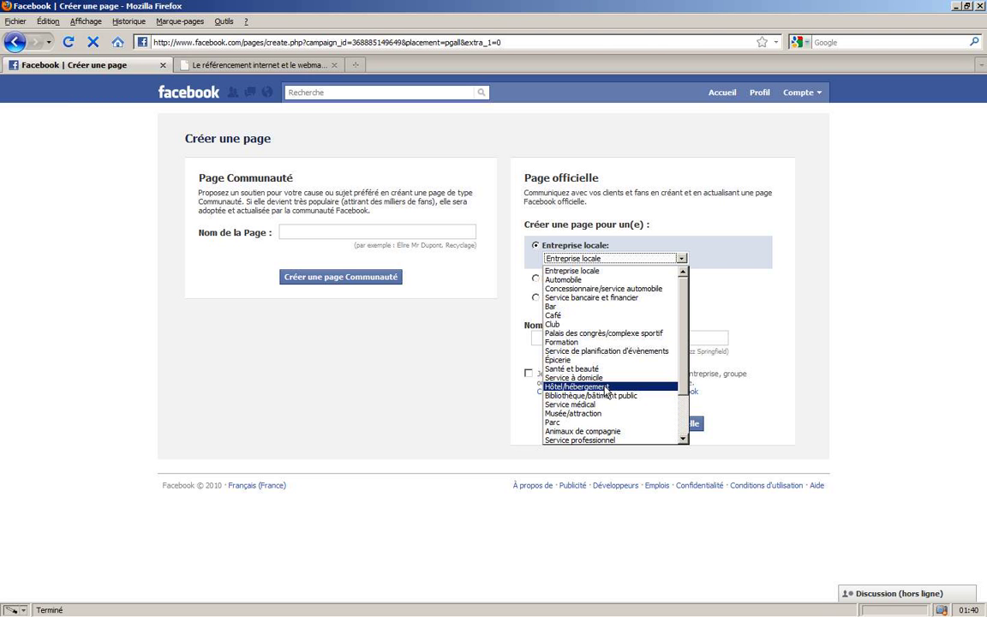
pyautogui.click(602, 387)
pyautogui.click(603, 342)
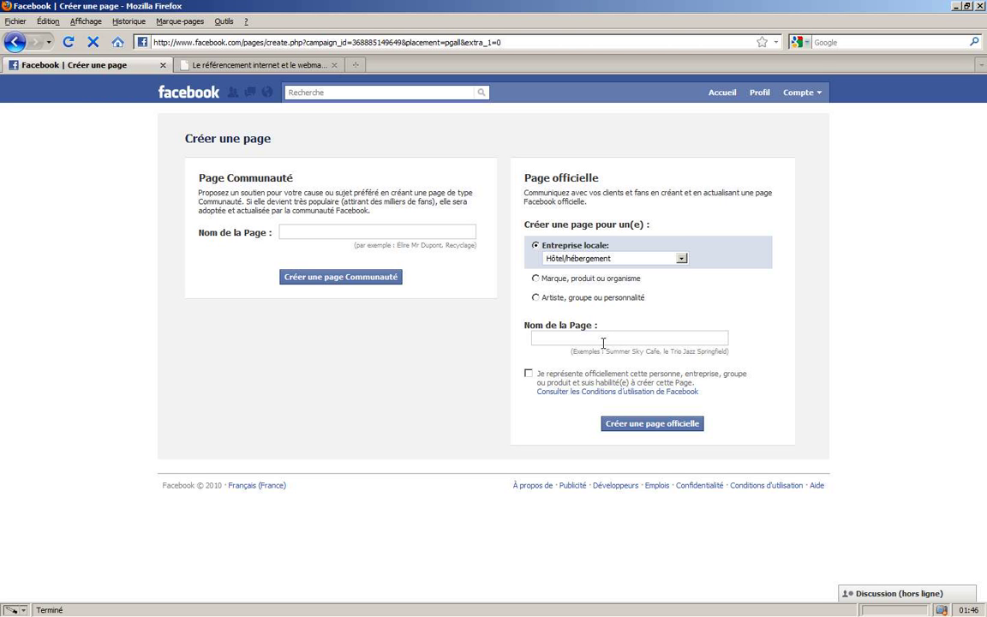
# - Name the official page 'Hotel Artiref Tours', certify being its representative, and create it
pyautogui.write('Hotel')
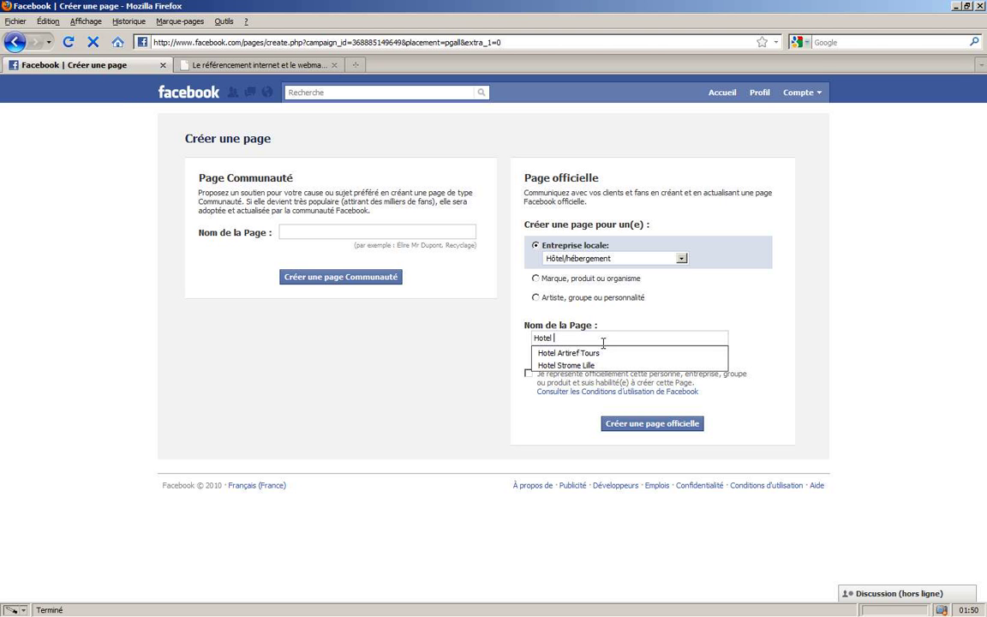
pyautogui.press('Down')
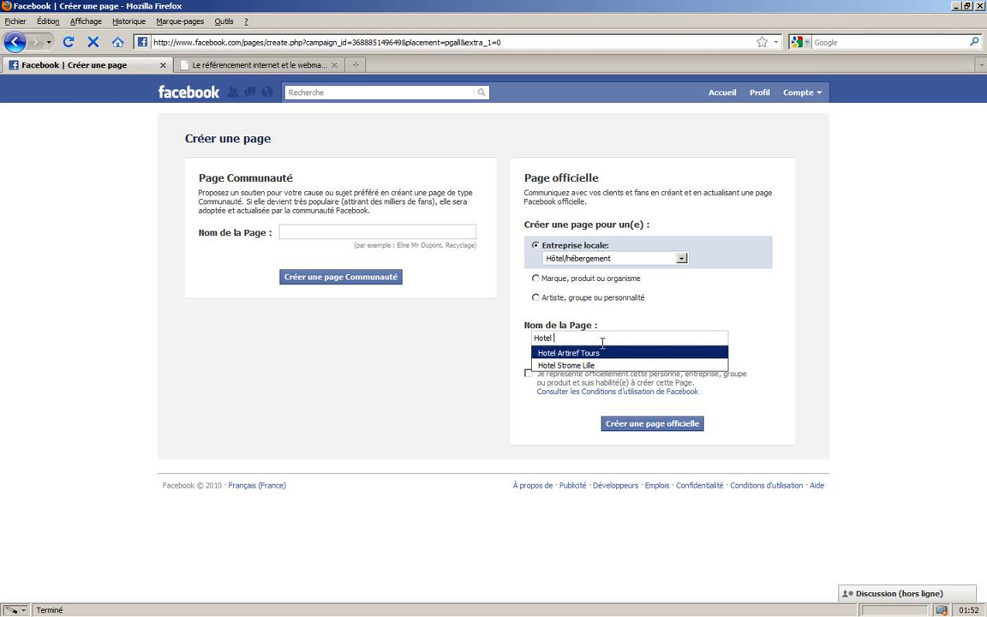
pyautogui.press('Return')
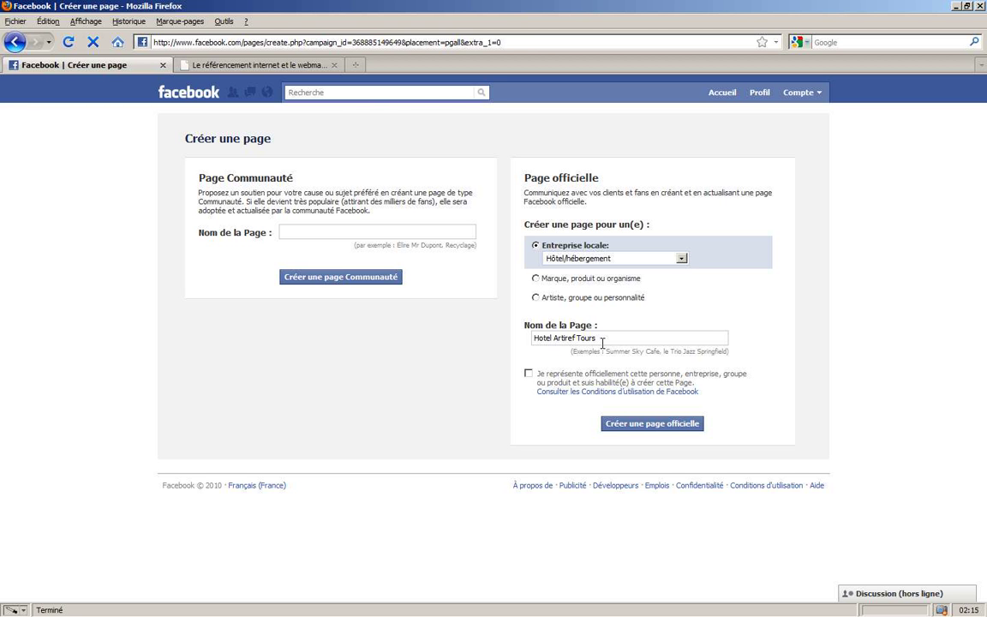
pyautogui.click(528, 374)
pyautogui.click(648, 425)
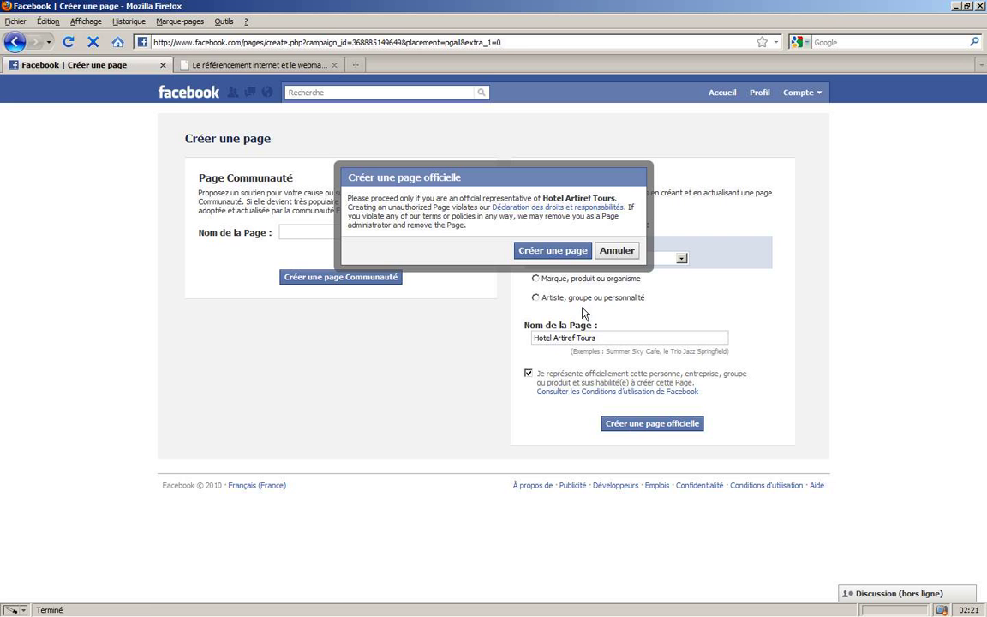
pyautogui.click(552, 250)
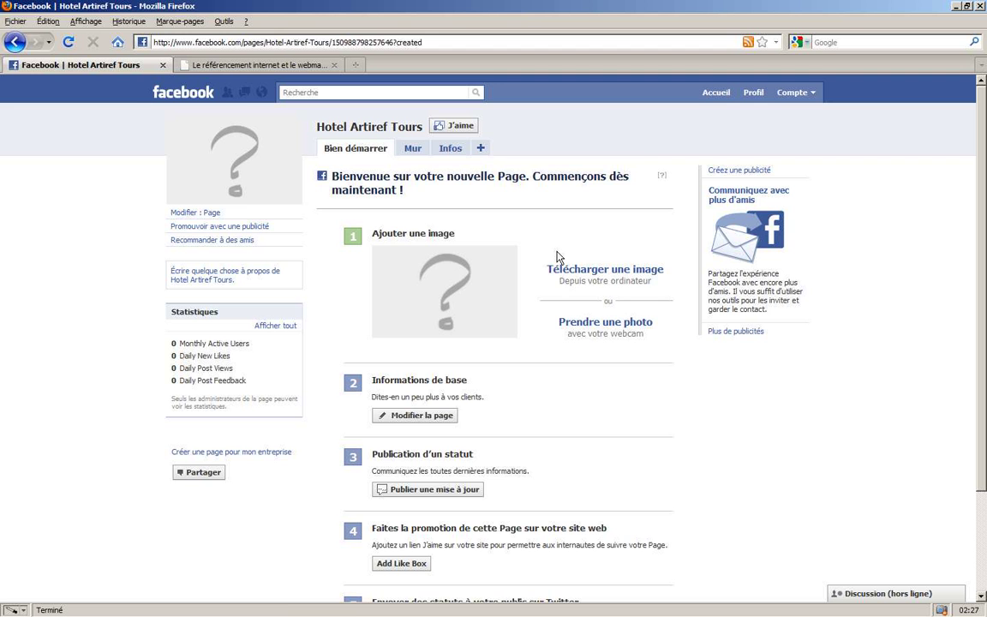
# - Start a profile picture upload and browse to the tuto folder in large icons
pyautogui.click(563, 271)
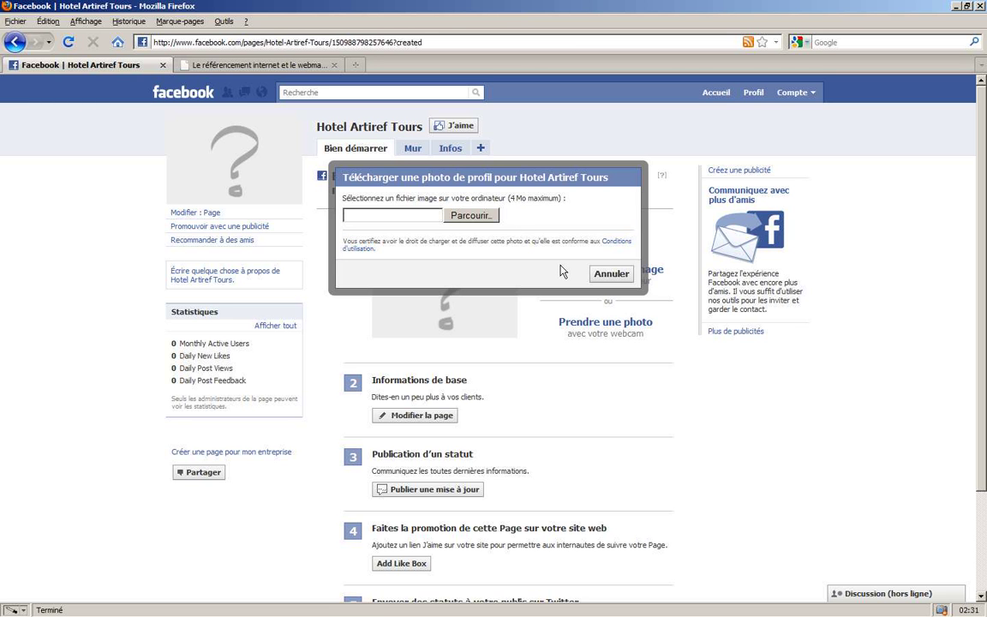
pyautogui.click(462, 215)
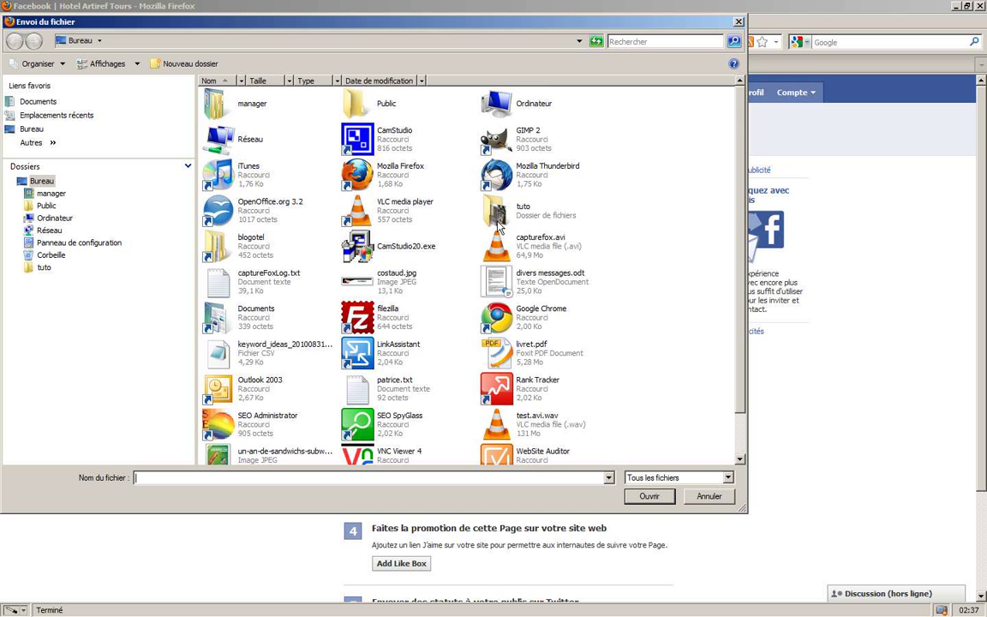
pyautogui.click(500, 225)
pyautogui.doubleClick(499, 224)
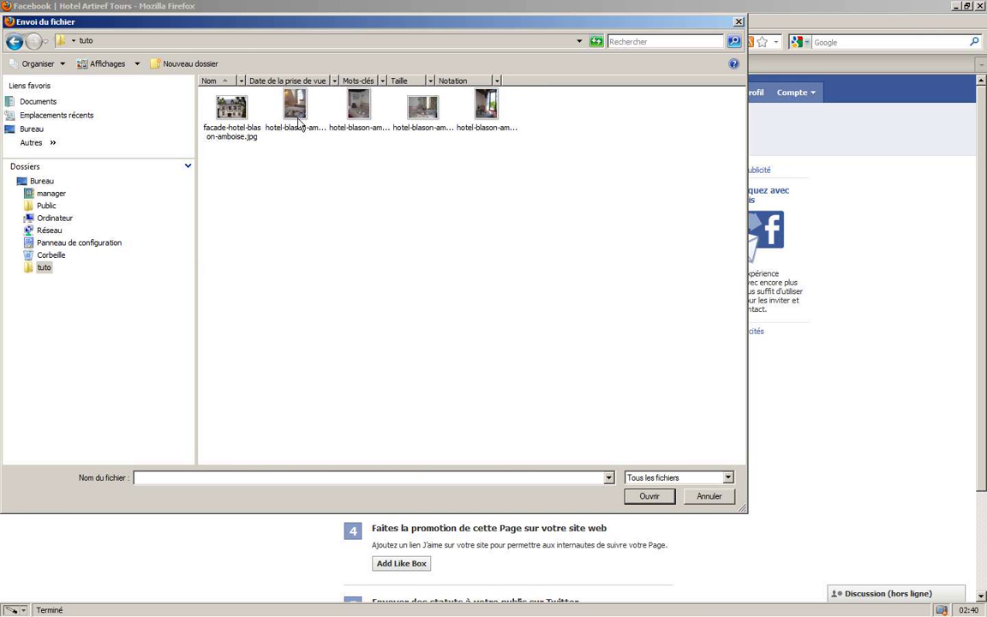
pyautogui.click(136, 64)
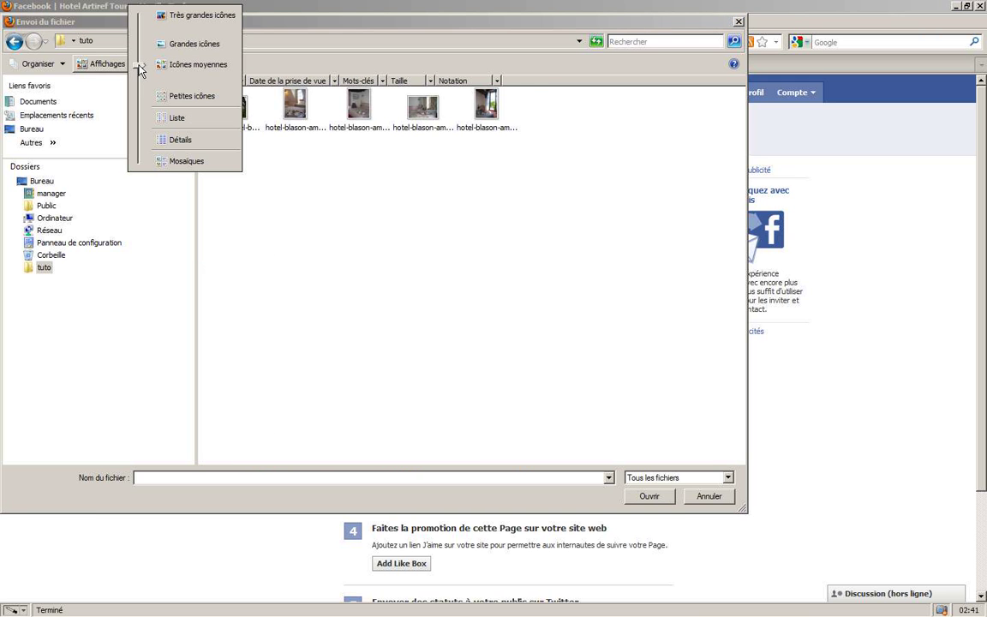
pyautogui.moveTo(136, 65); pyautogui.dragTo(165, 26)
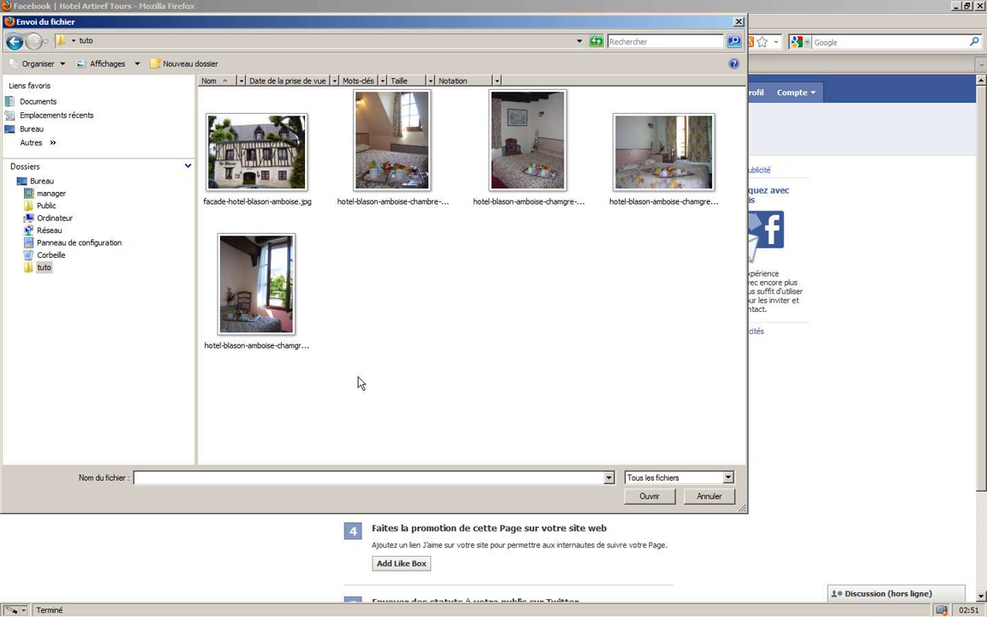
# - Pick facade-hotel-blason-amboise.jpg among the hotel photos and upload it
pyautogui.click(374, 187)
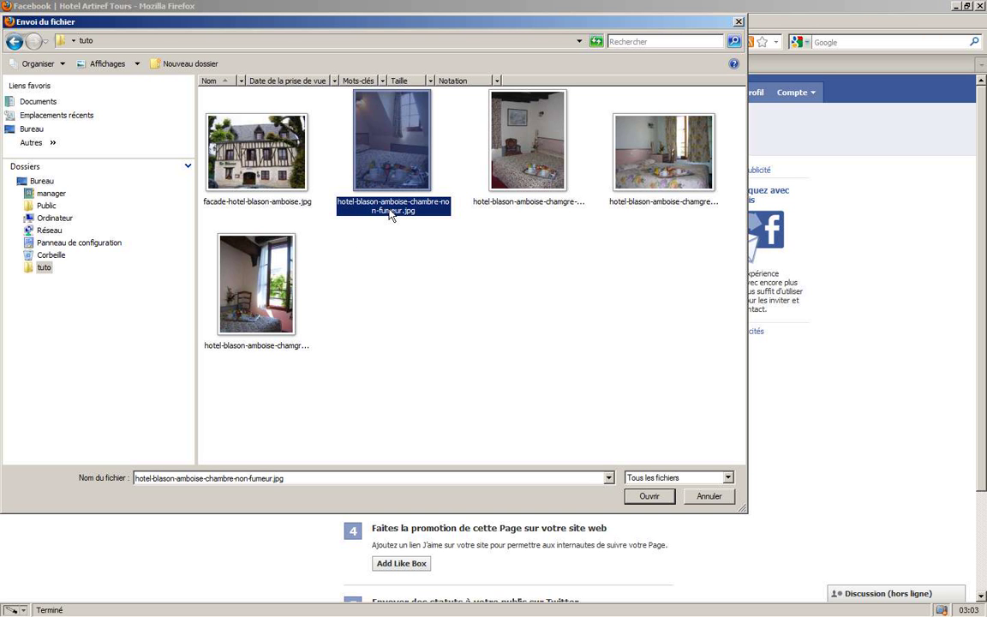
pyautogui.click(502, 212)
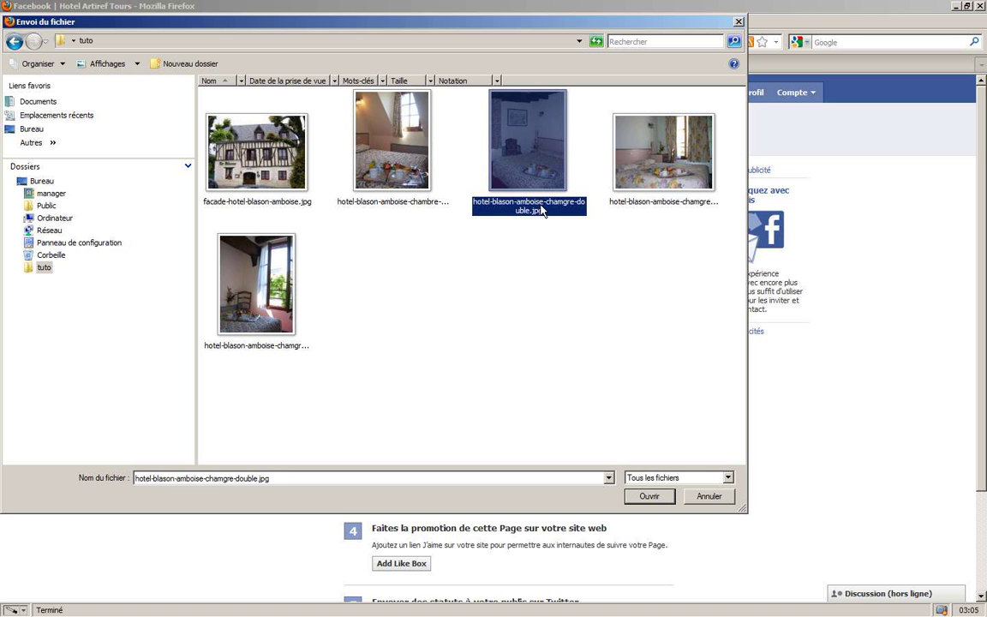
pyautogui.click(647, 210)
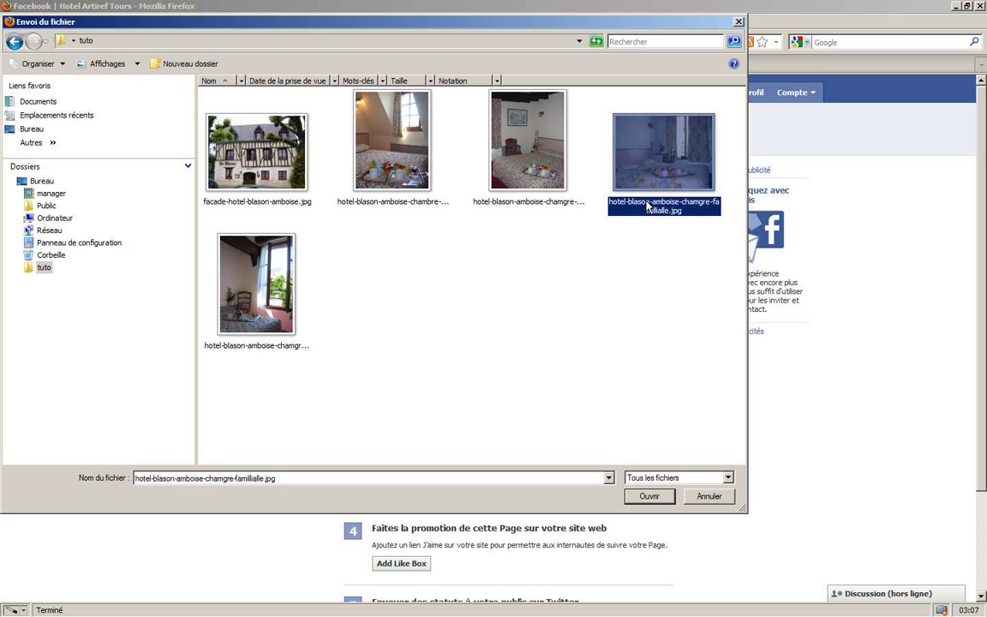
pyautogui.click(237, 317)
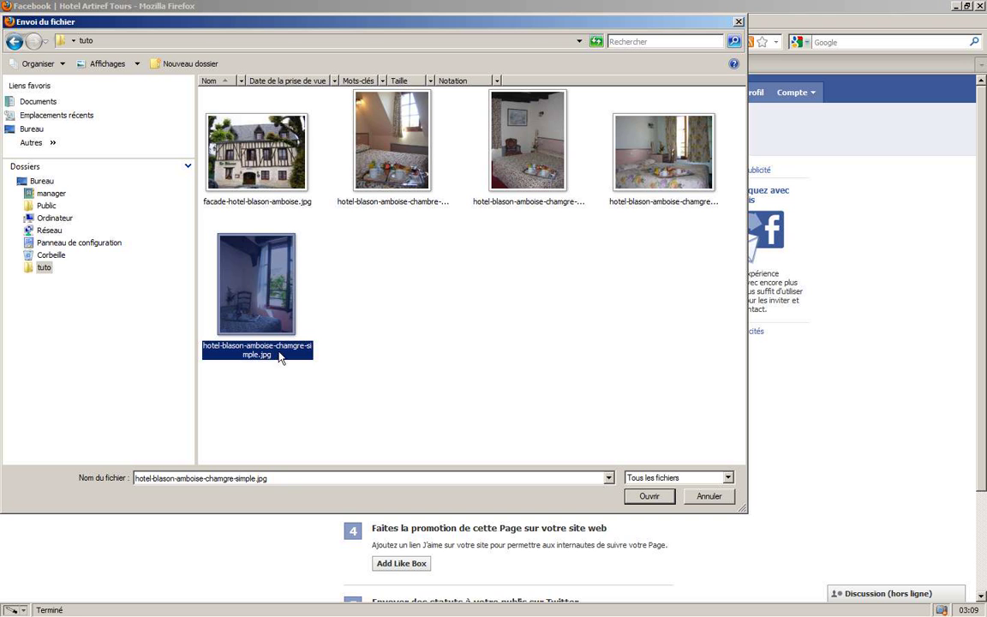
pyautogui.click(276, 207)
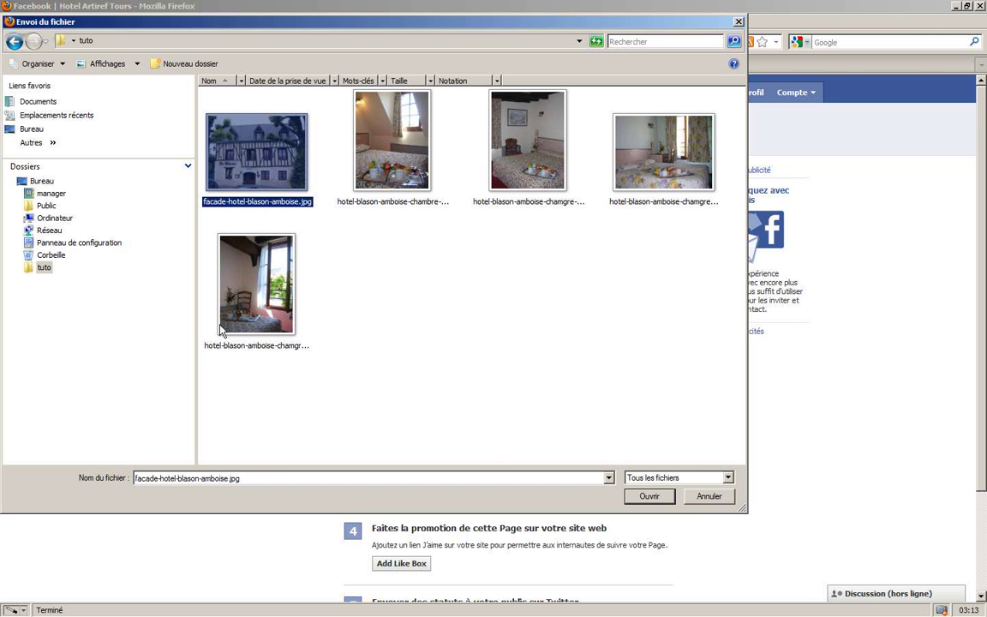
pyautogui.click(646, 496)
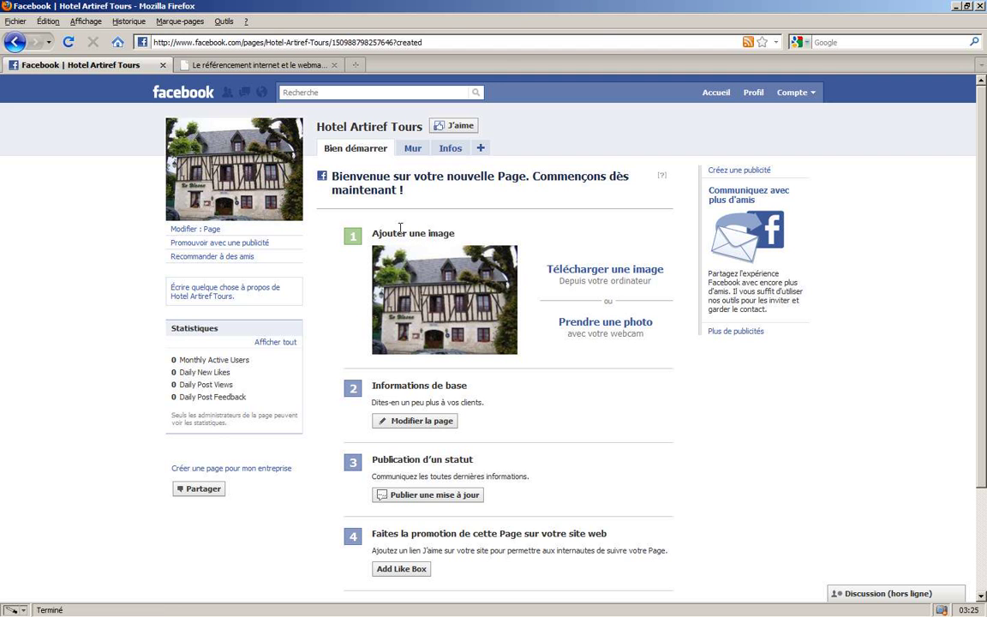
pyautogui.moveTo(245, 160)
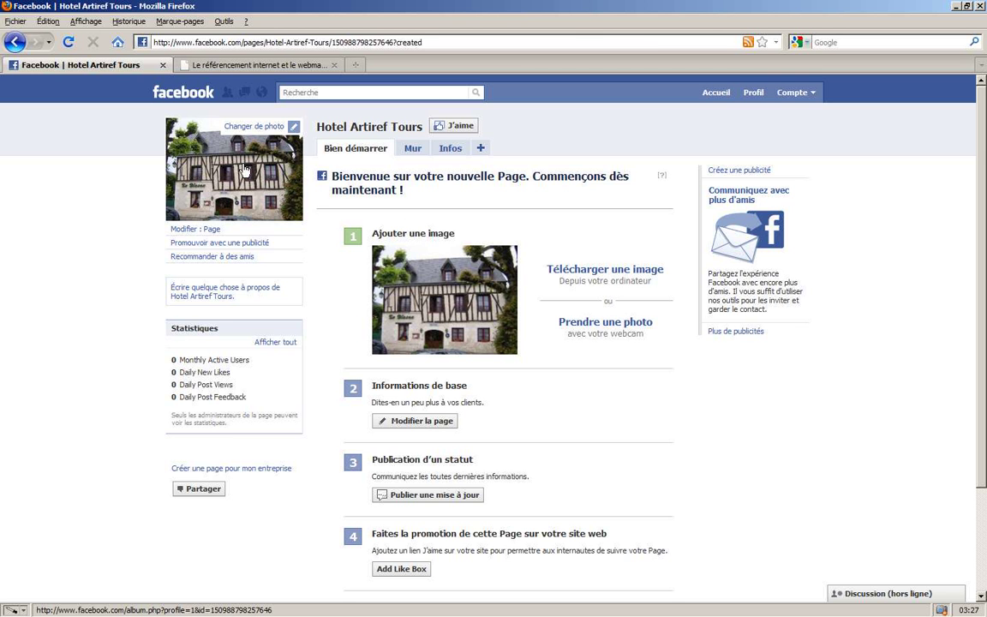
pyautogui.click(382, 419)
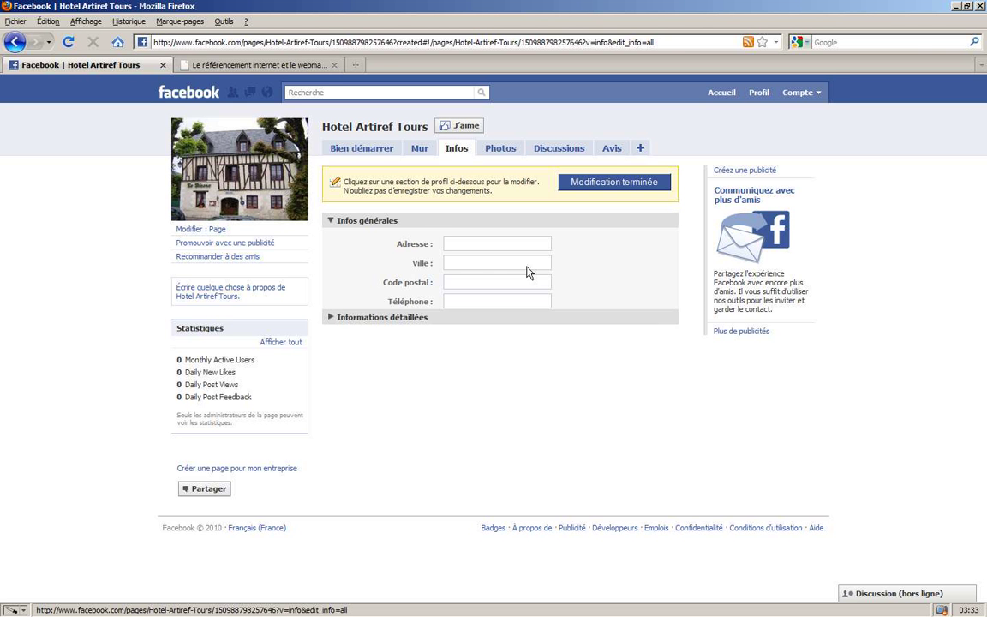
pyautogui.click(478, 244)
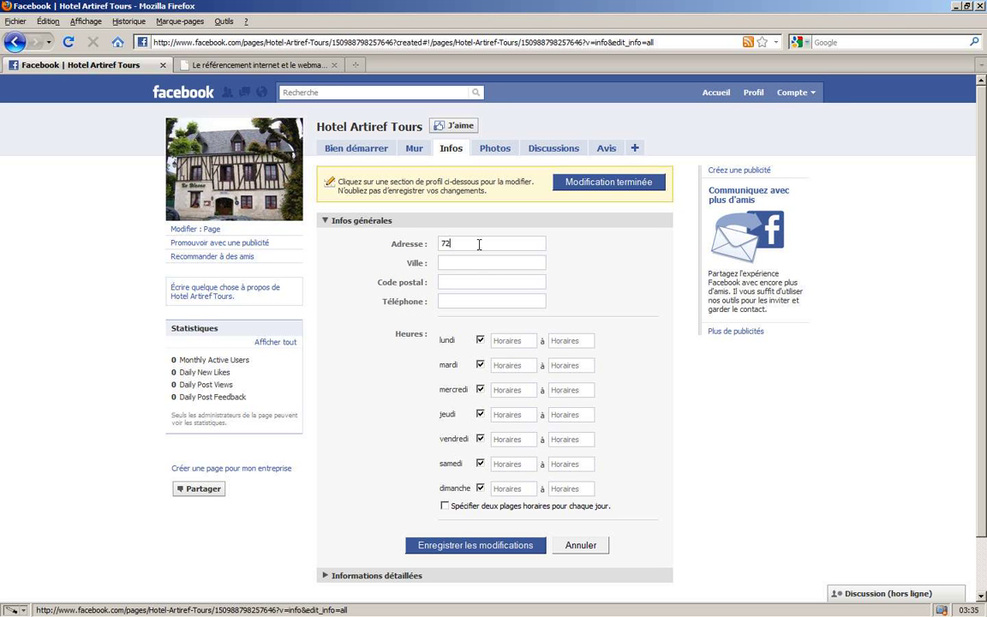
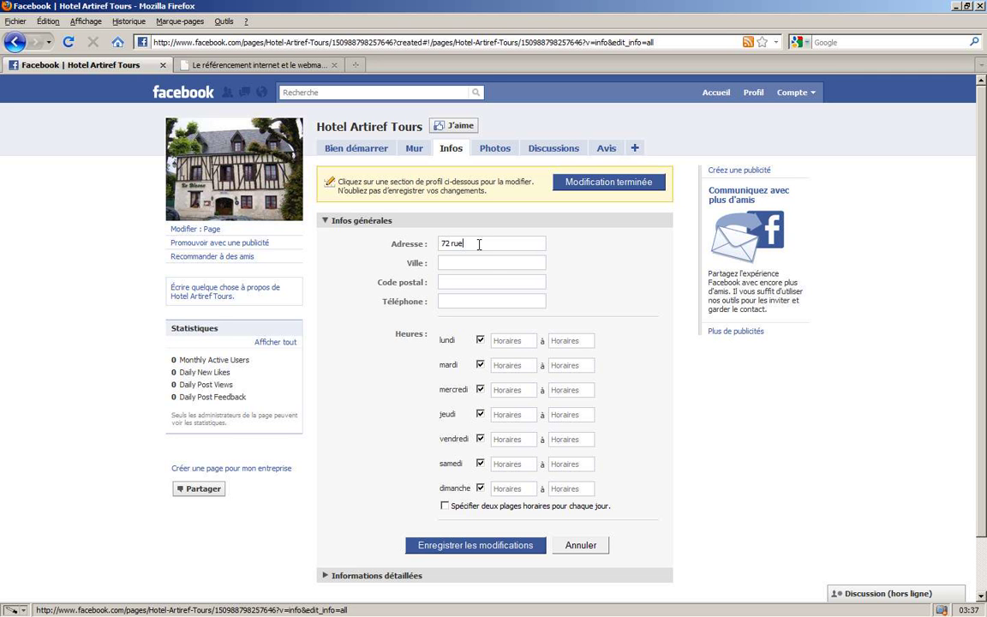
pyautogui.press('Tab')
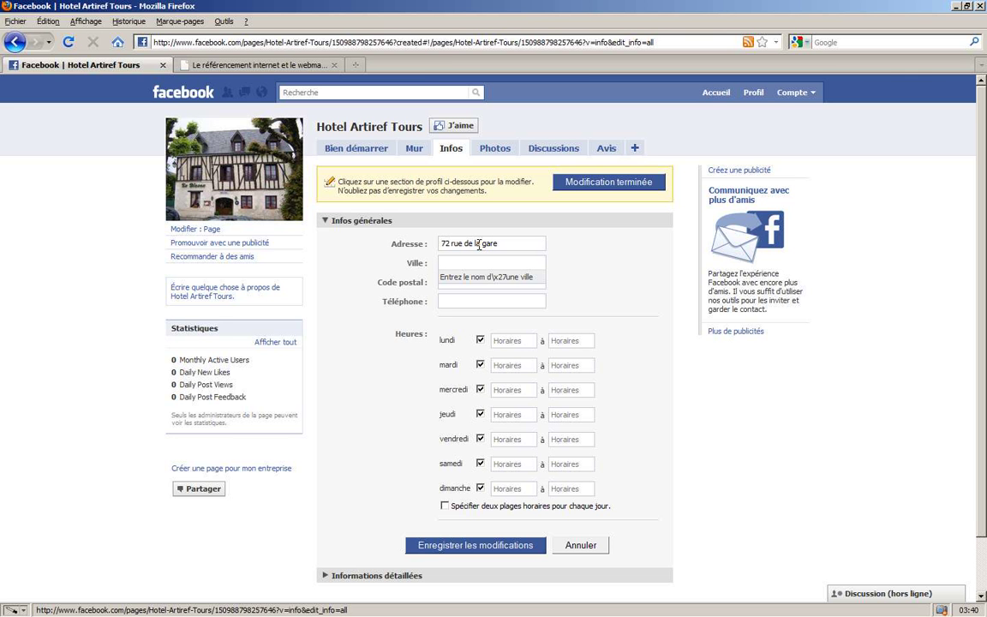
pyautogui.write('tours')
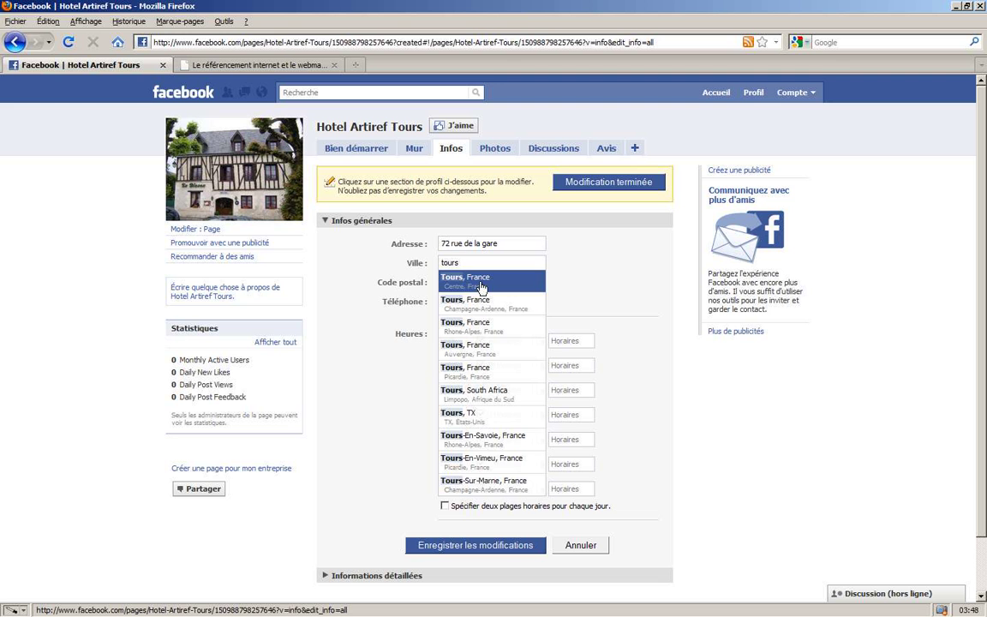
pyautogui.click(491, 283)
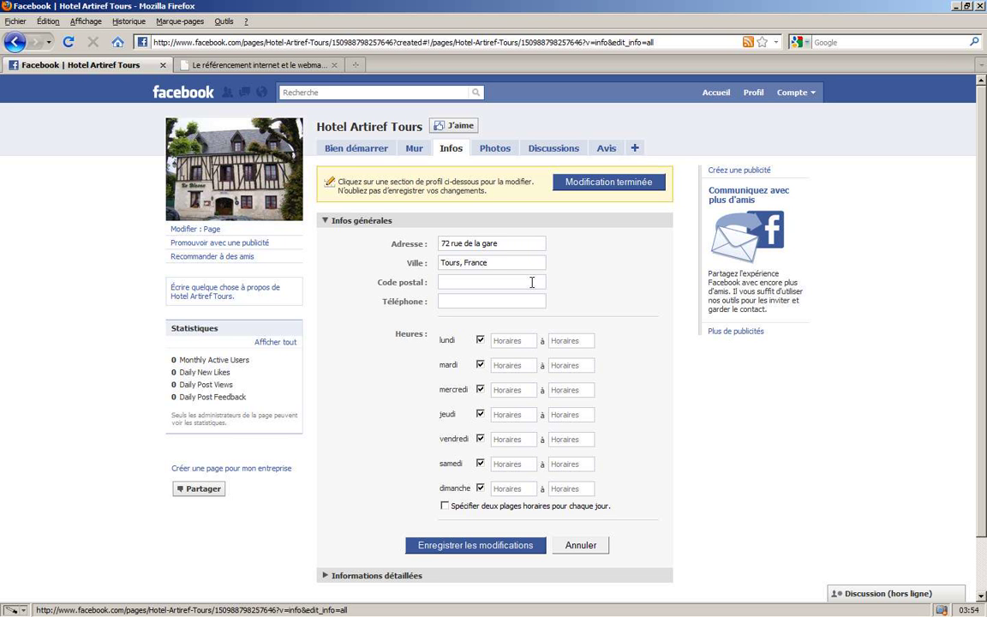
# - Add postal code 37000, the phone number, Monday hours 08:00–22:00, and save
pyautogui.write('37000')
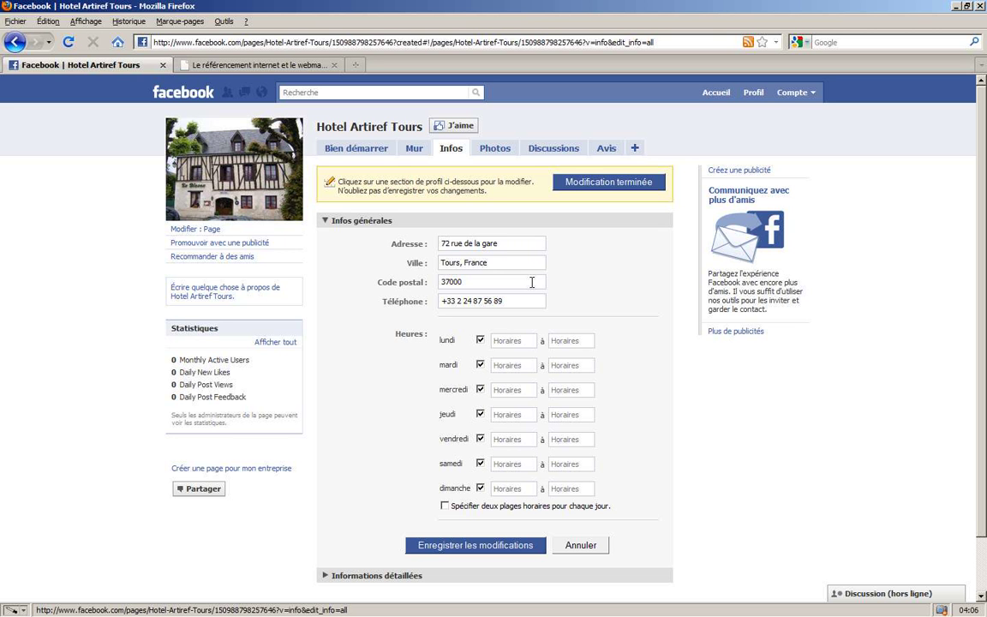
pyautogui.click(506, 340)
pyautogui.write('8')
pyautogui.press('Tab')
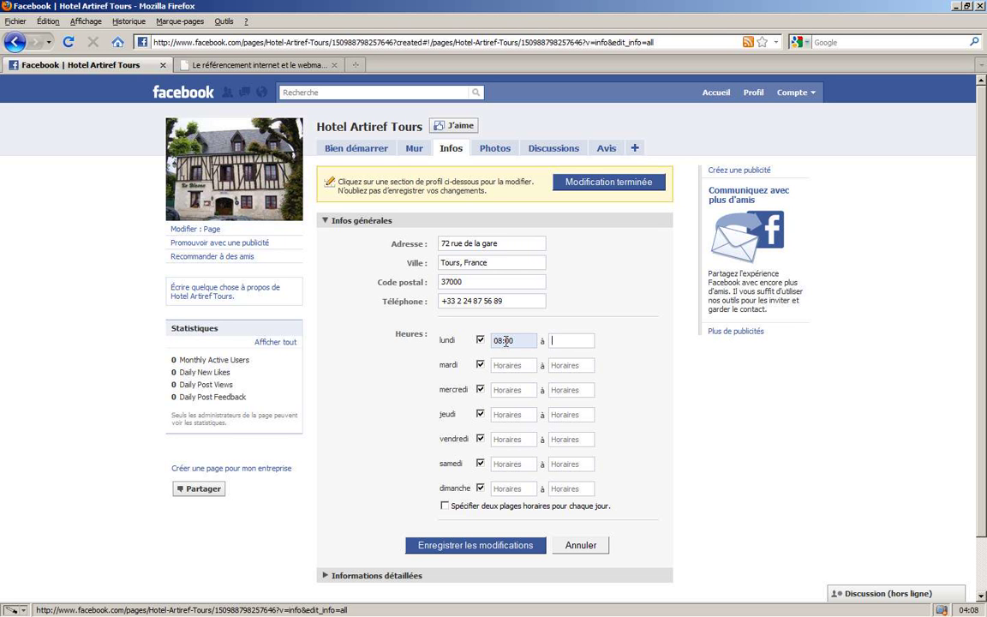
pyautogui.write('22')
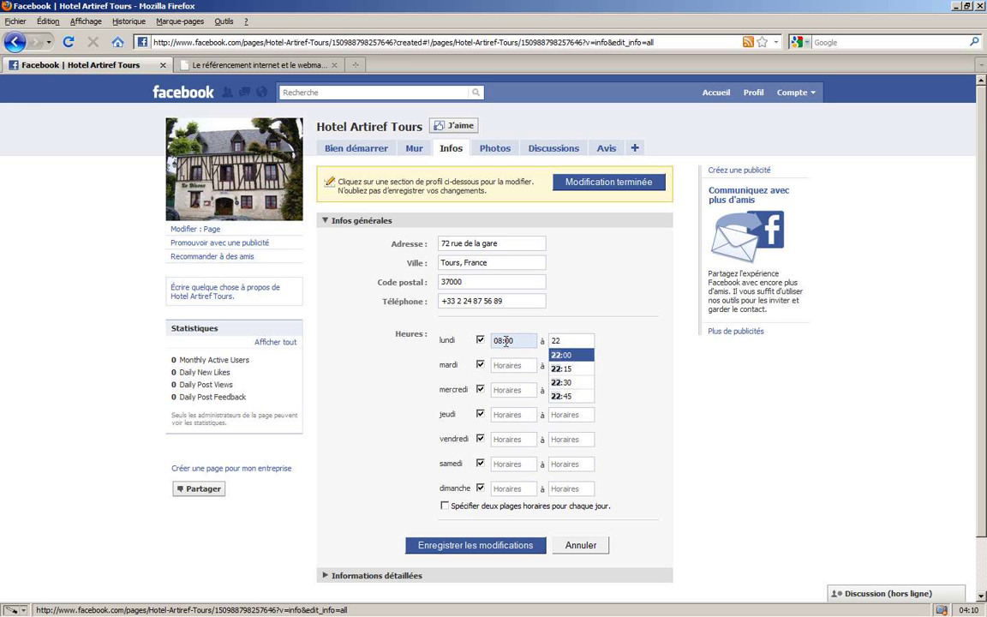
pyautogui.click(563, 357)
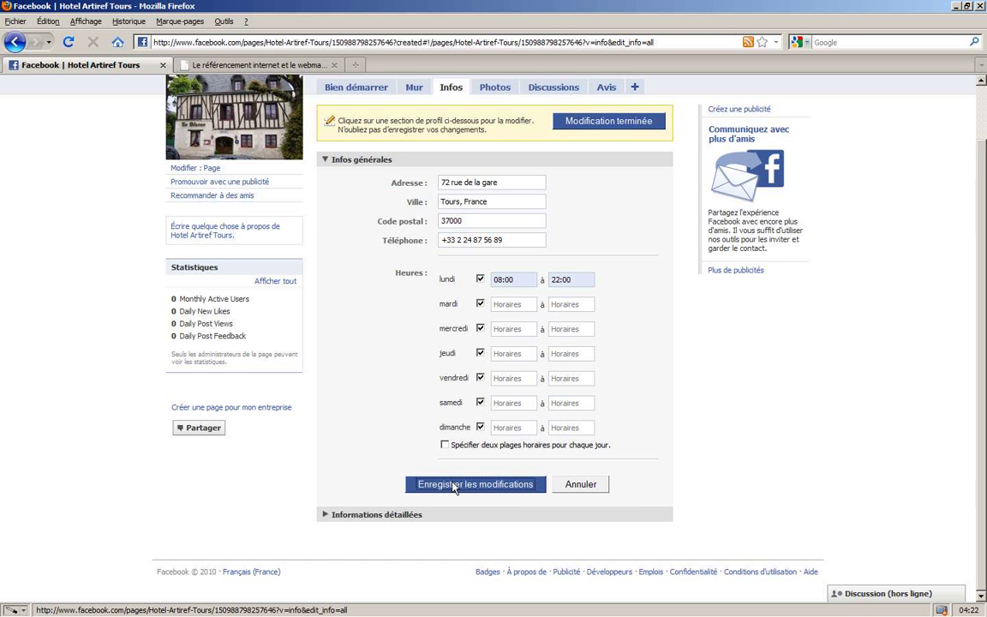
pyautogui.click(456, 544)
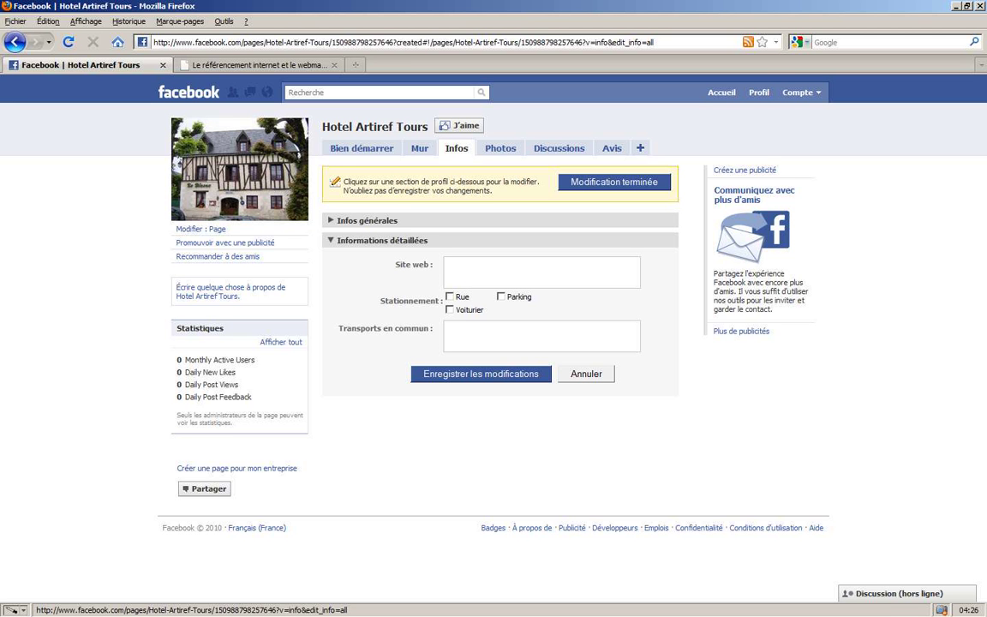
pyautogui.click(593, 271)
pyautogui.write('www.hotel-artiref.com')
pyautogui.hotkey('ctrl', 'a')
pyautogui.hotkey('ctrl', 'c')
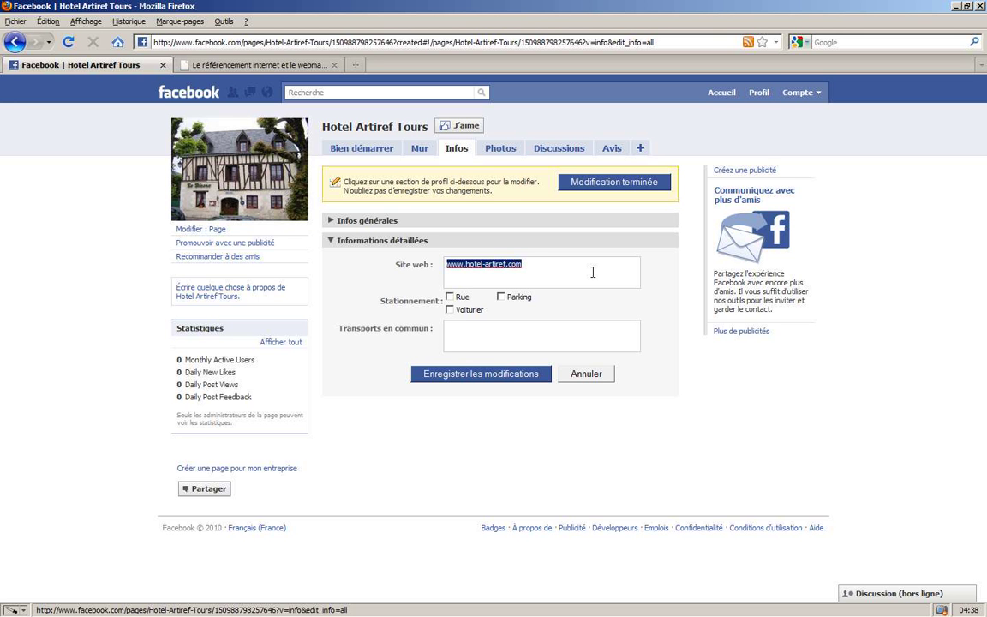
# - Add the /en, /de and /reservation.html versions of the address on new lines
pyautogui.click(592, 271)
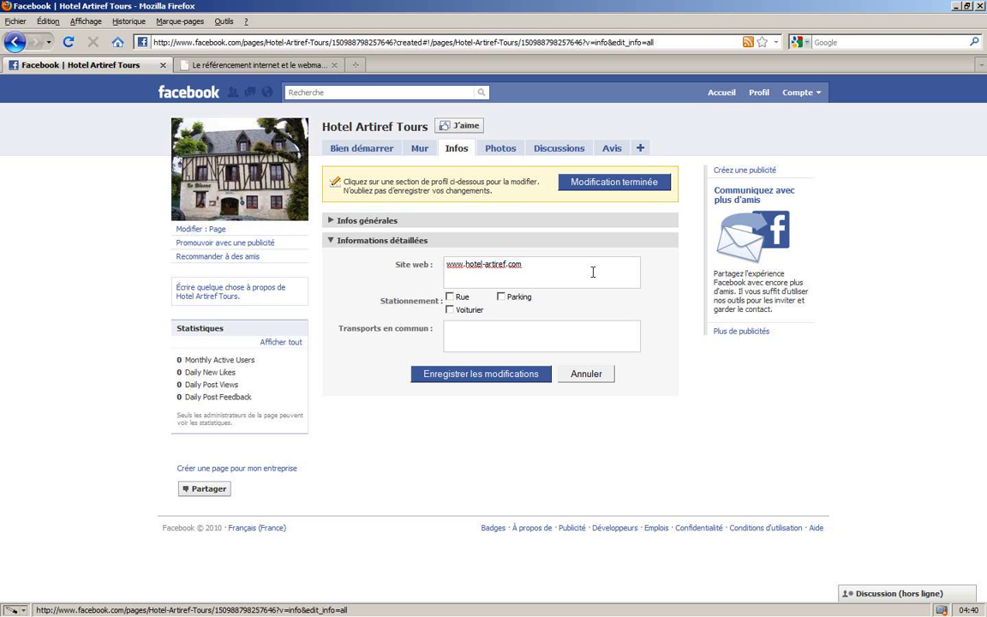
pyautogui.hotkey('ctrl', 'v')
pyautogui.write('/')
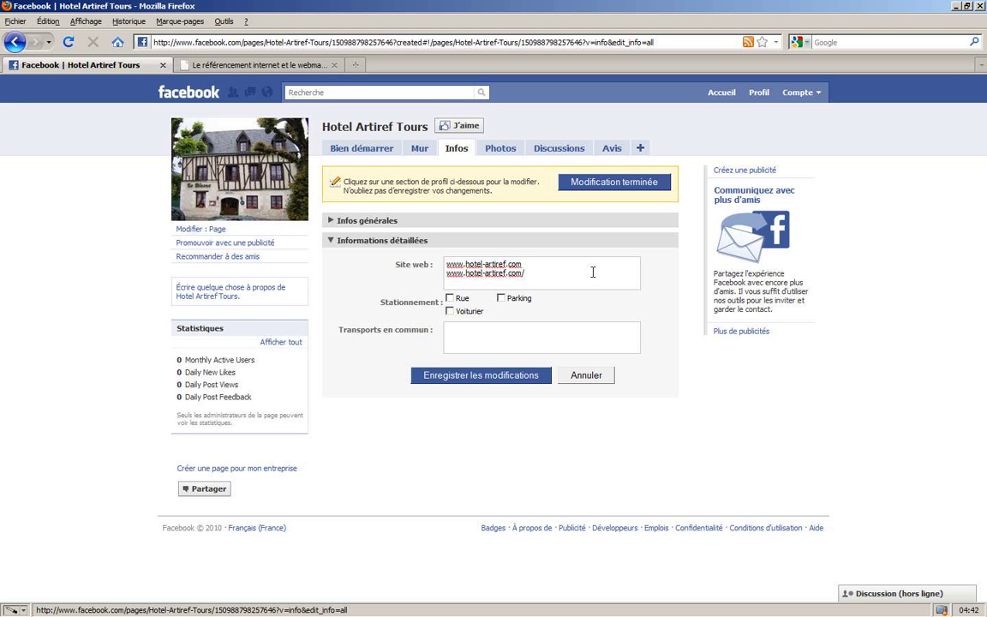
pyautogui.write('en')
pyautogui.press('Return')
pyautogui.hotkey('ctrl', 'v')
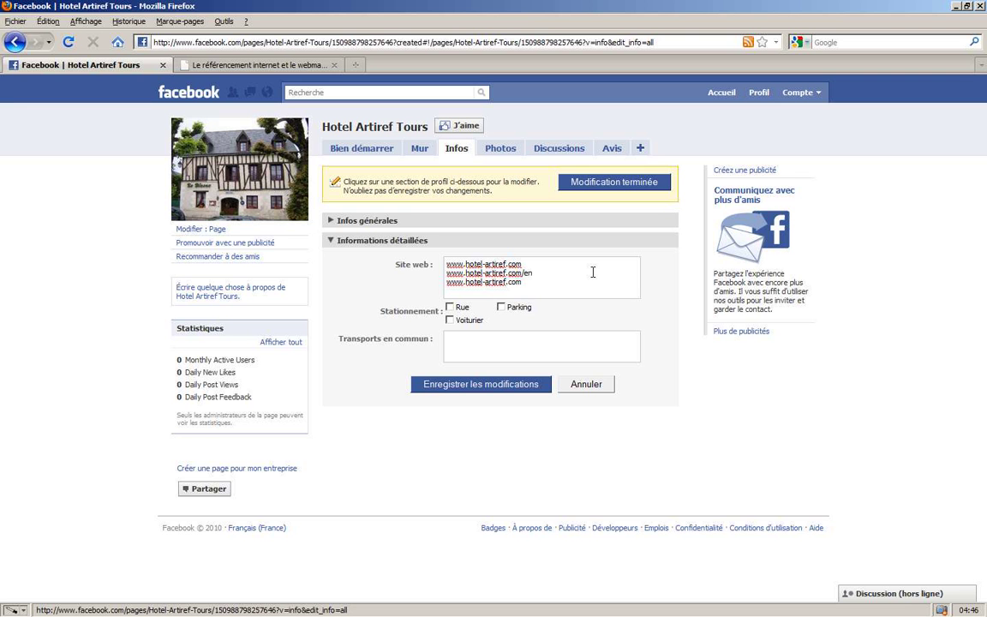
pyautogui.write('/de')
pyautogui.press('Return')
pyautogui.hotkey('ctrl', 'v')
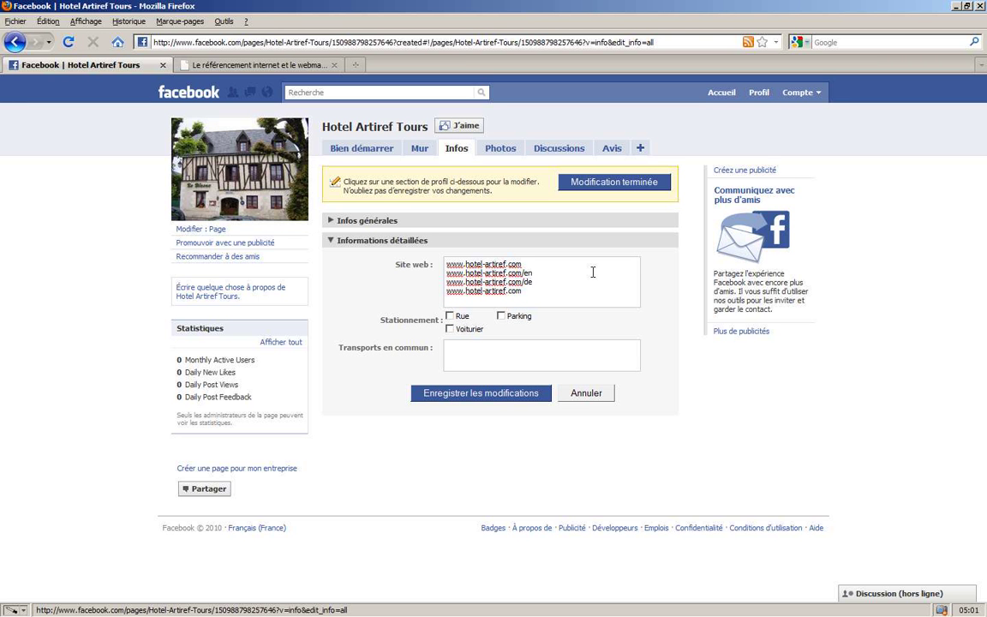
pyautogui.write('/reservation.html')
# - Tick the Rue and Parking parking options
pyautogui.doubleClick(543, 291)
pyautogui.click(580, 340)
pyautogui.click(450, 317)
pyautogui.click(501, 316)
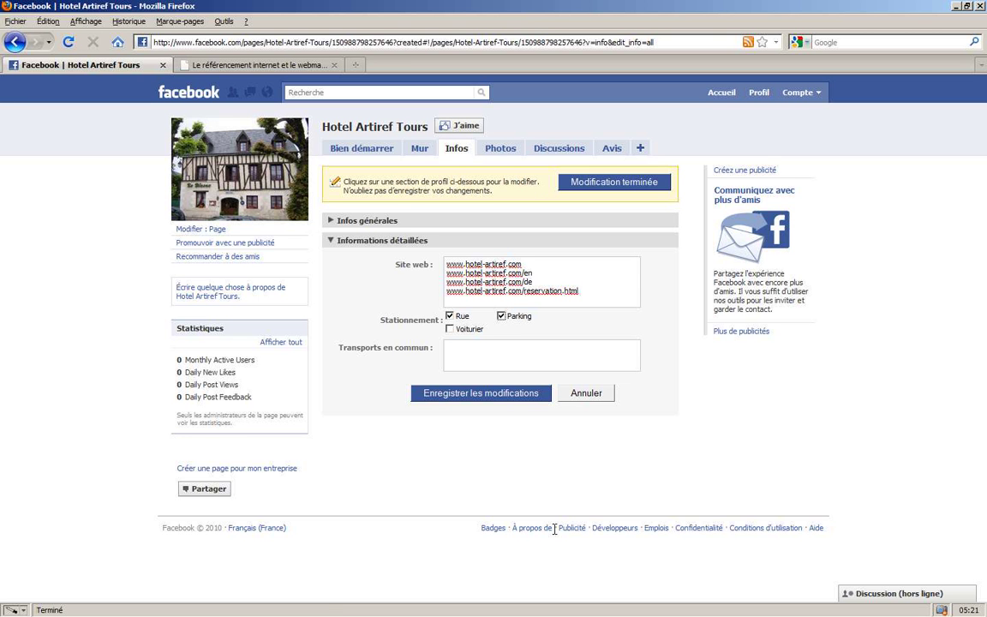
# - Write the bus, TGV train, CDG plane and taxi transport notes and save the details
pyautogui.click(521, 360)
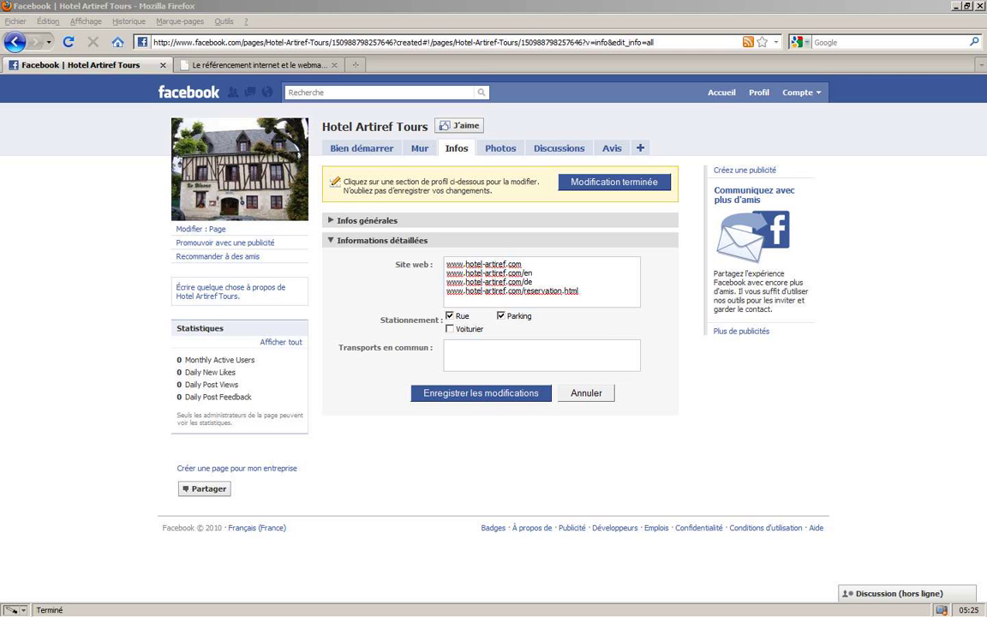
pyautogui.click(495, 356)
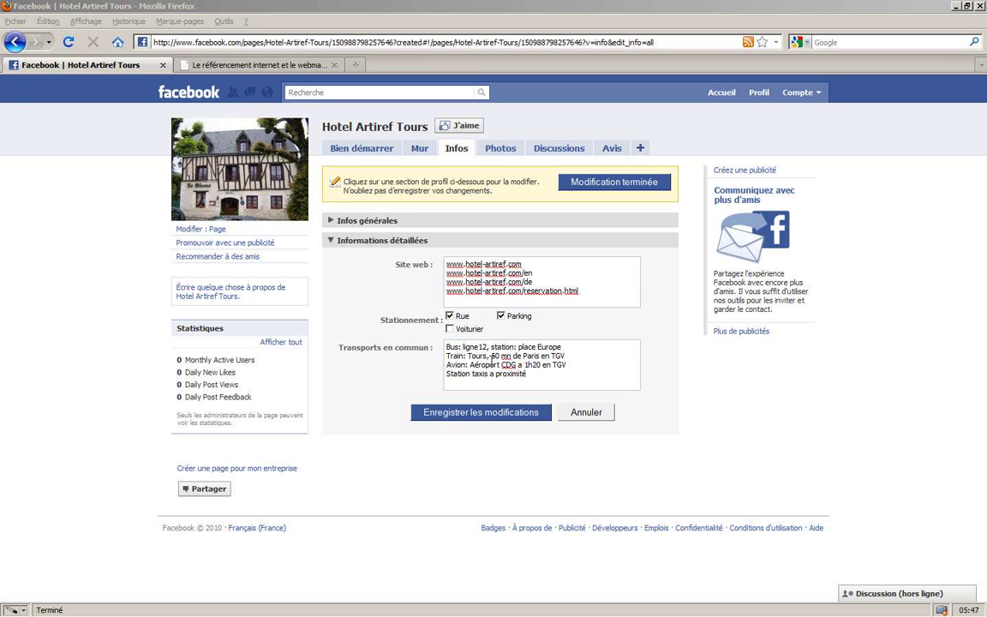
pyautogui.doubleClick(532, 356)
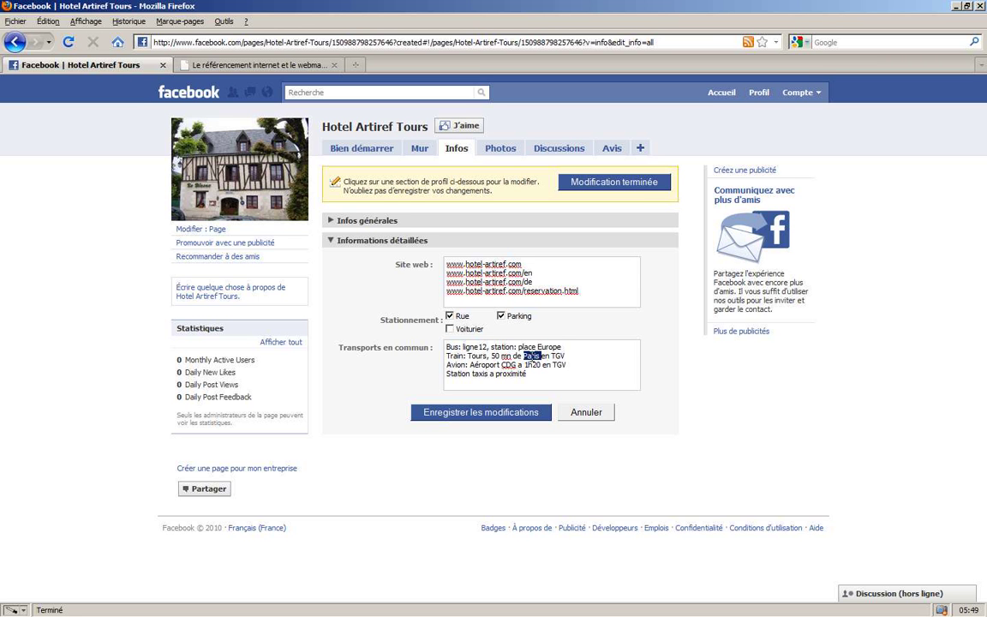
pyautogui.click(595, 381)
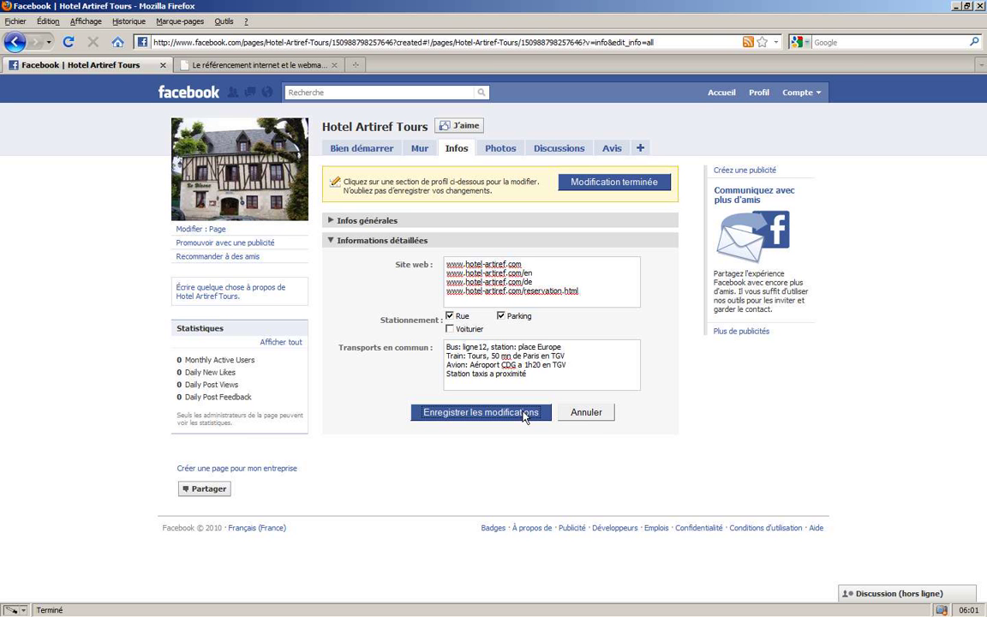
pyautogui.click(525, 414)
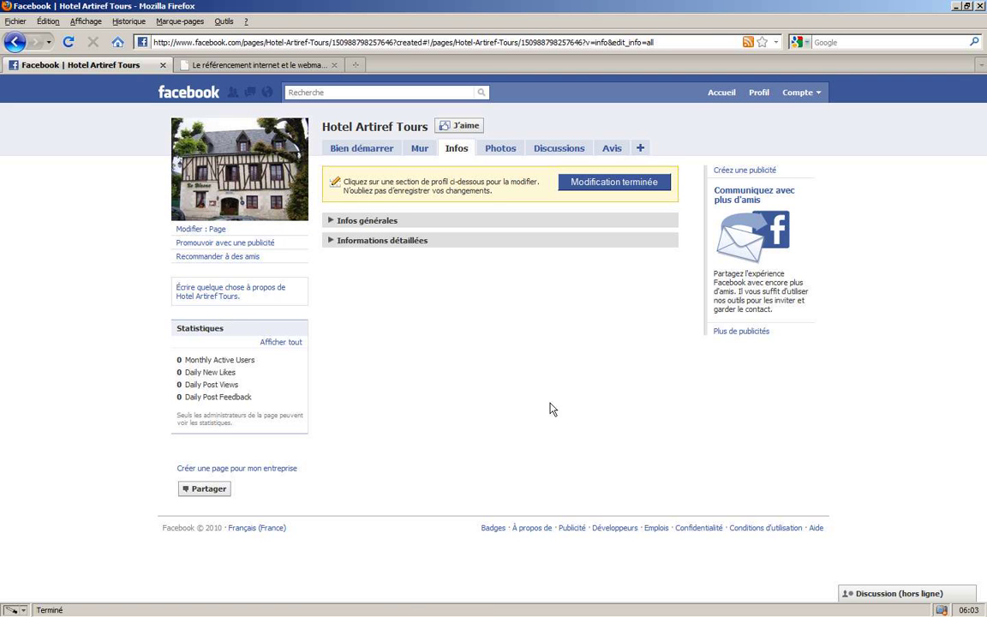
# - Write the French and English hotel description, then go to the Photos section
pyautogui.click(220, 294)
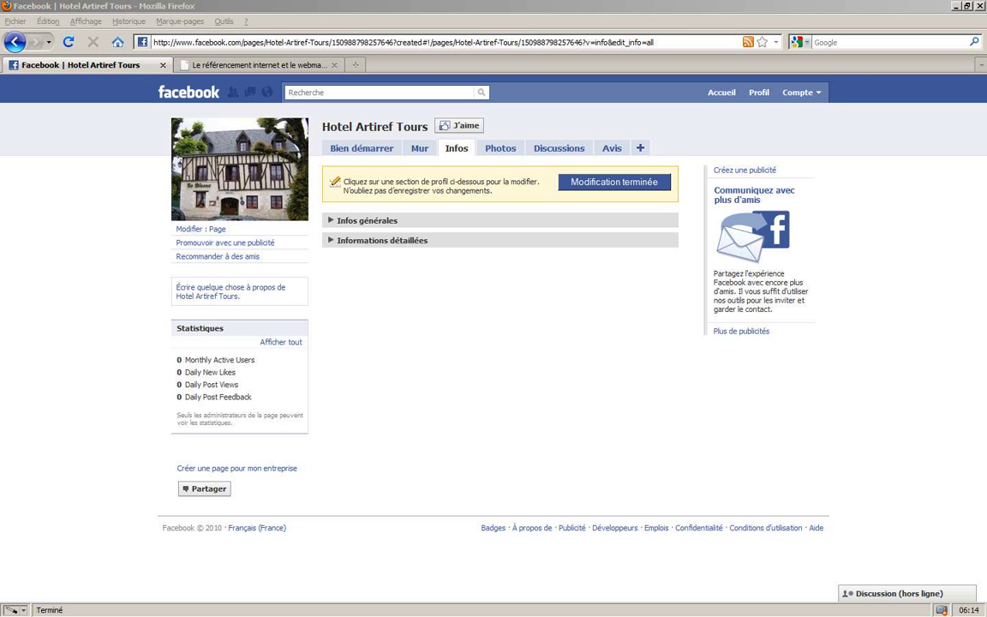
pyautogui.click(256, 296)
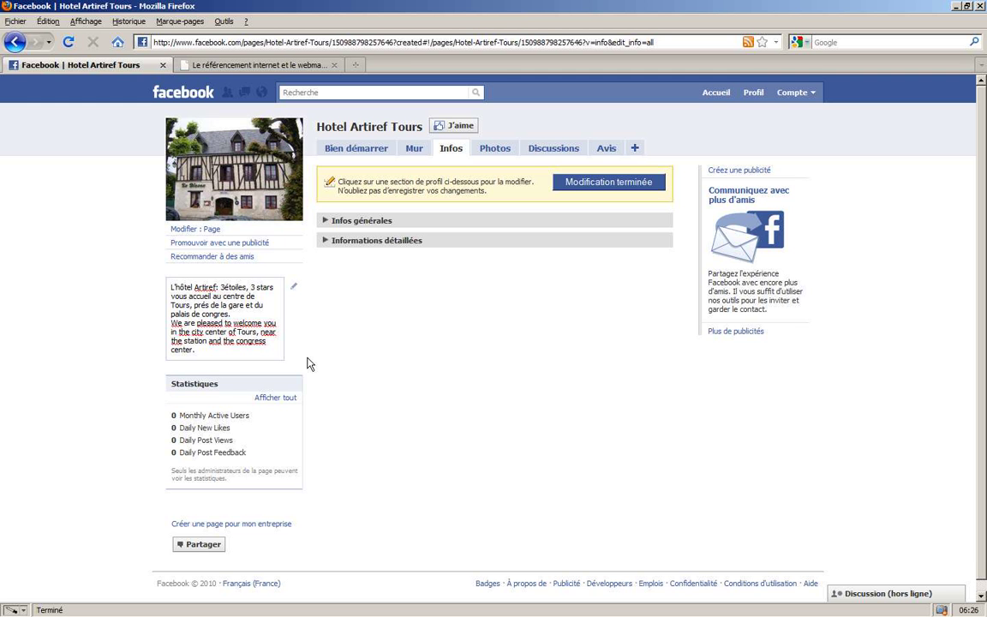
pyautogui.click(323, 351)
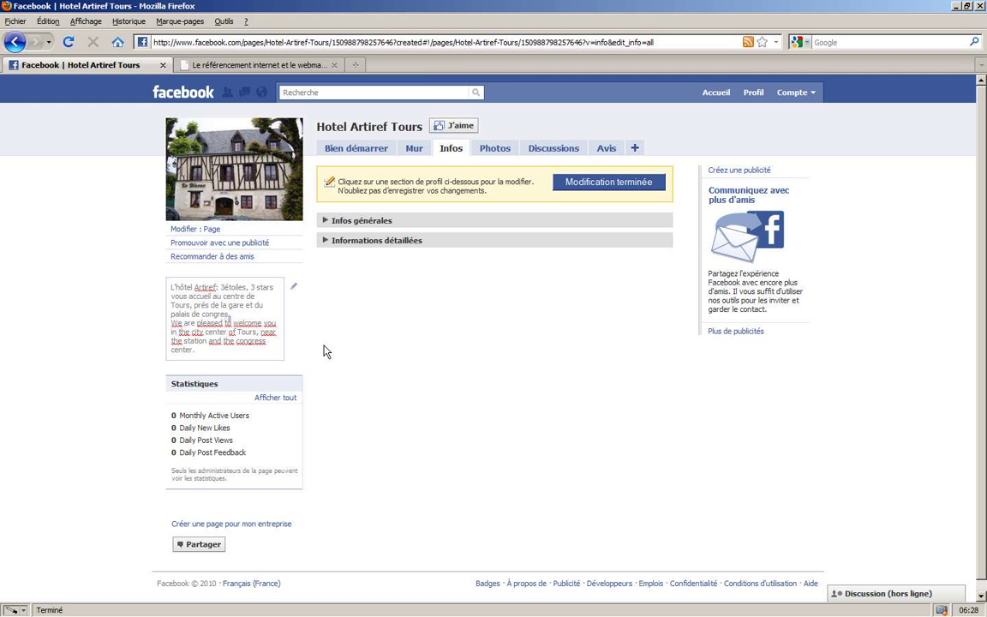
pyautogui.click(489, 152)
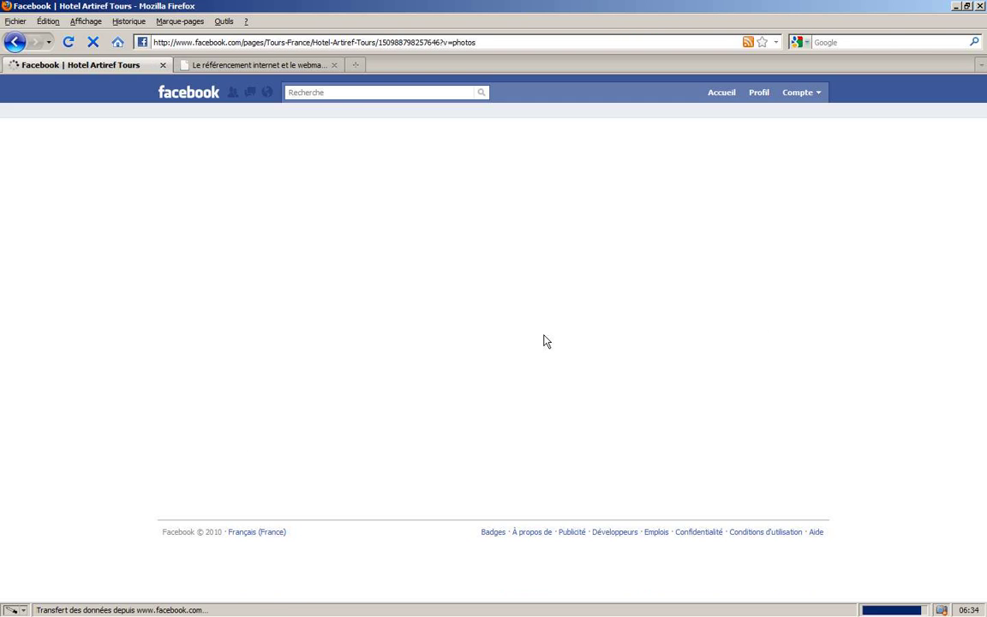
# - Create the album 'Les chambres' with location Hotel Artiref a Tours
pyautogui.click(650, 167)
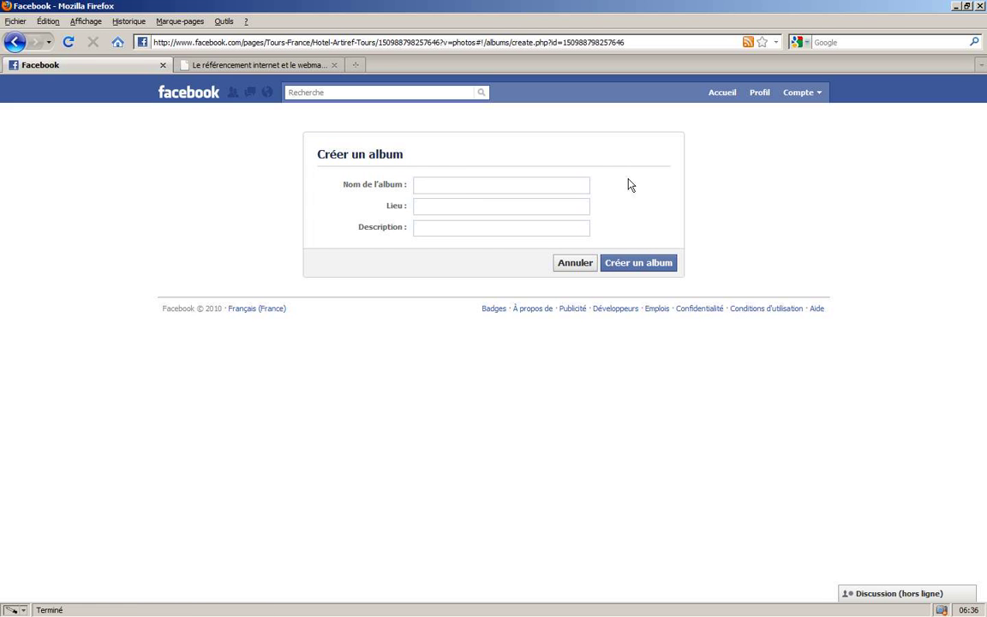
pyautogui.write('Les Chambres')
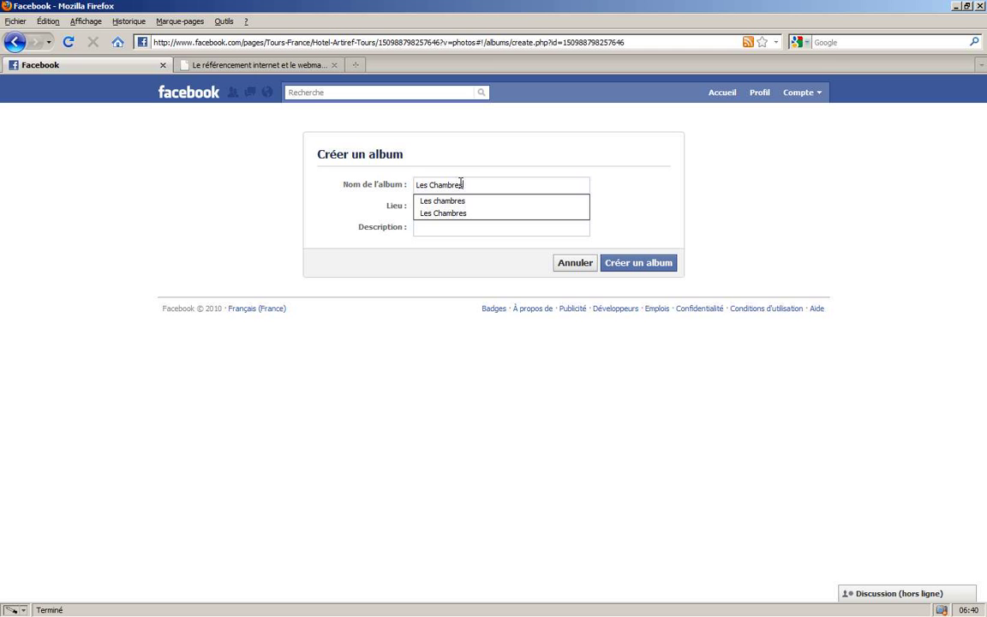
pyautogui.click(481, 201)
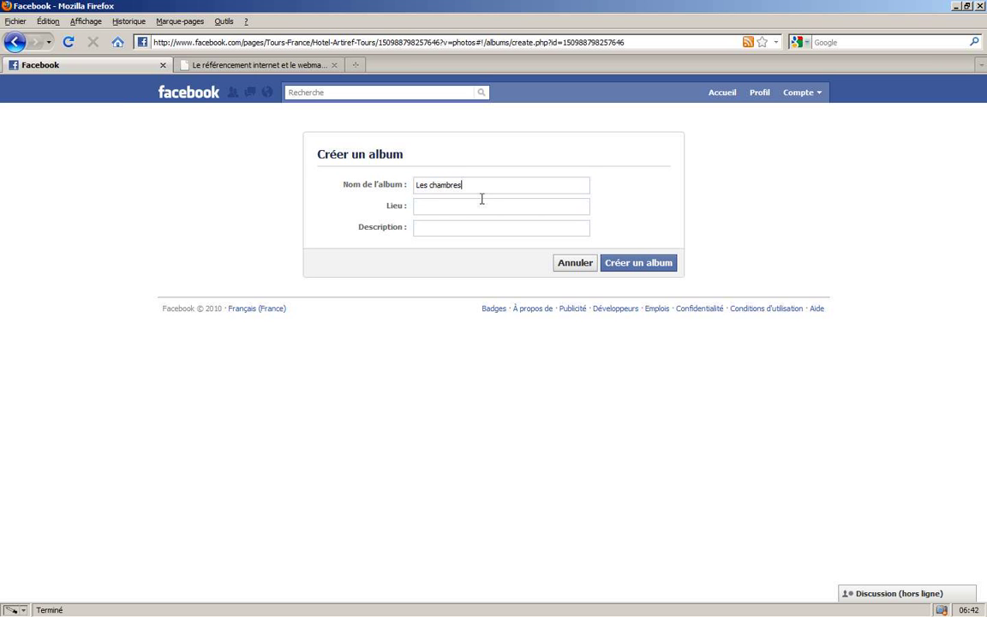
pyautogui.click(478, 202)
pyautogui.write('Hotel')
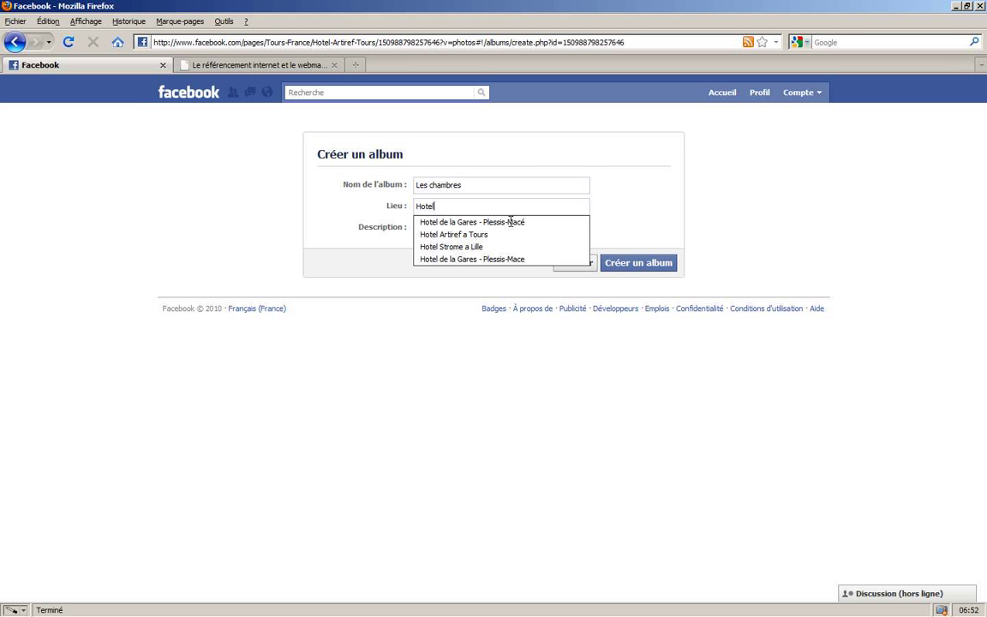
pyautogui.press('Down')
pyautogui.press('Down')
pyautogui.press('Return')
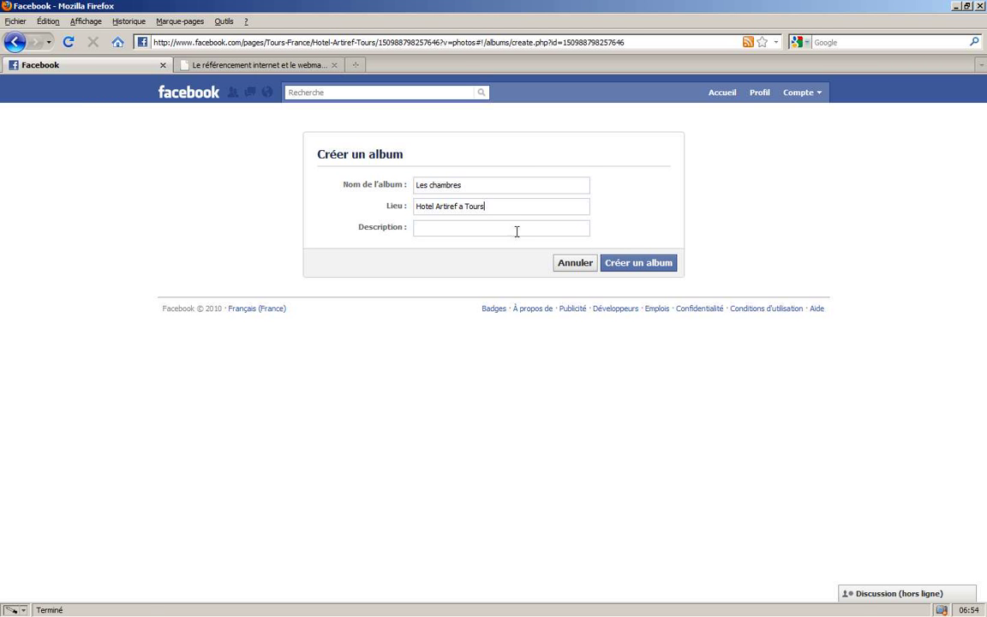
pyautogui.click(636, 263)
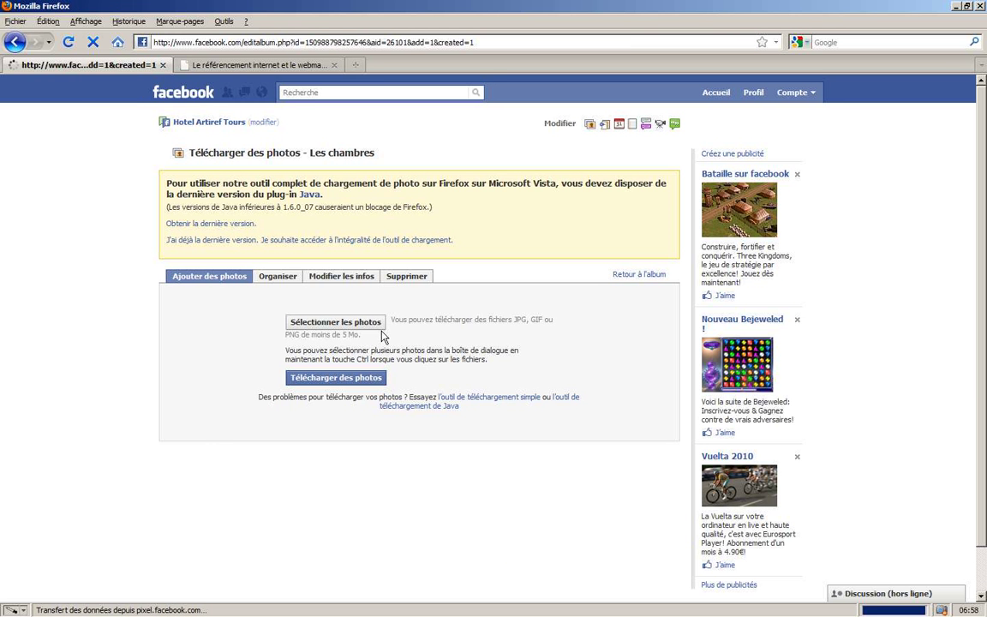
# - Select the four room images and upload them to the Les chambres album
pyautogui.click(381, 330)
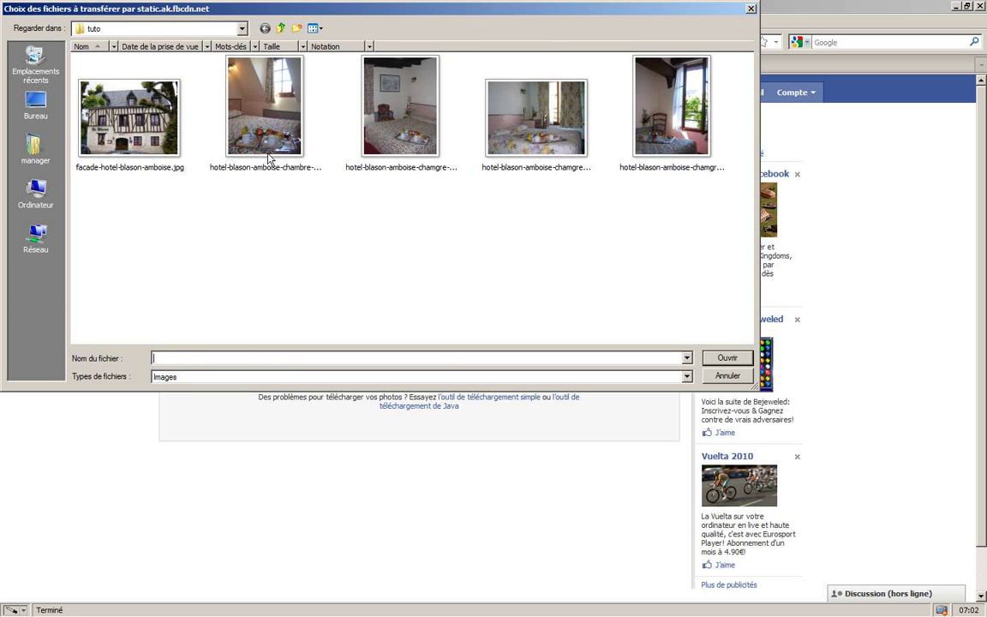
pyautogui.click(268, 156)
pyautogui.keyDown('ctrl'); pyautogui.click(339, 121); pyautogui.keyUp('ctrl')
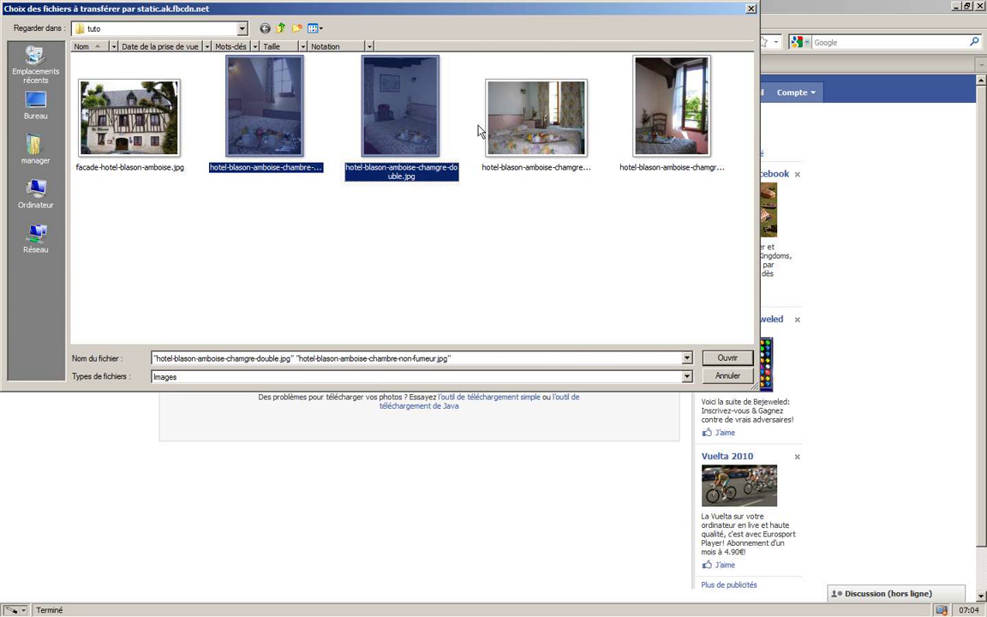
pyautogui.keyDown('ctrl'); pyautogui.click(531, 120); pyautogui.keyUp('ctrl')
pyautogui.keyDown('ctrl'); pyautogui.click(664, 129); pyautogui.keyUp('ctrl')
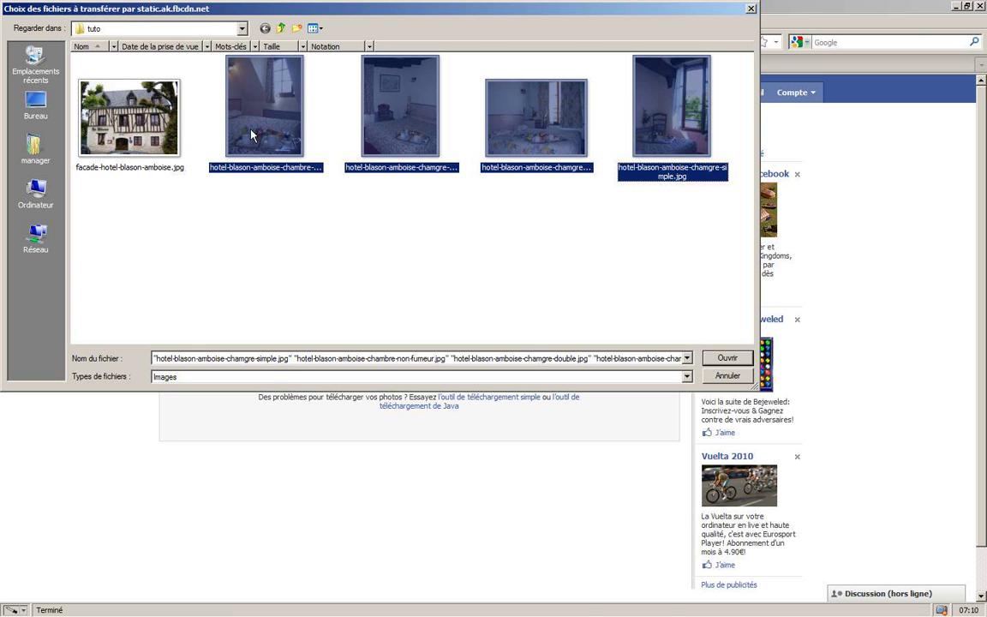
pyautogui.click(727, 357)
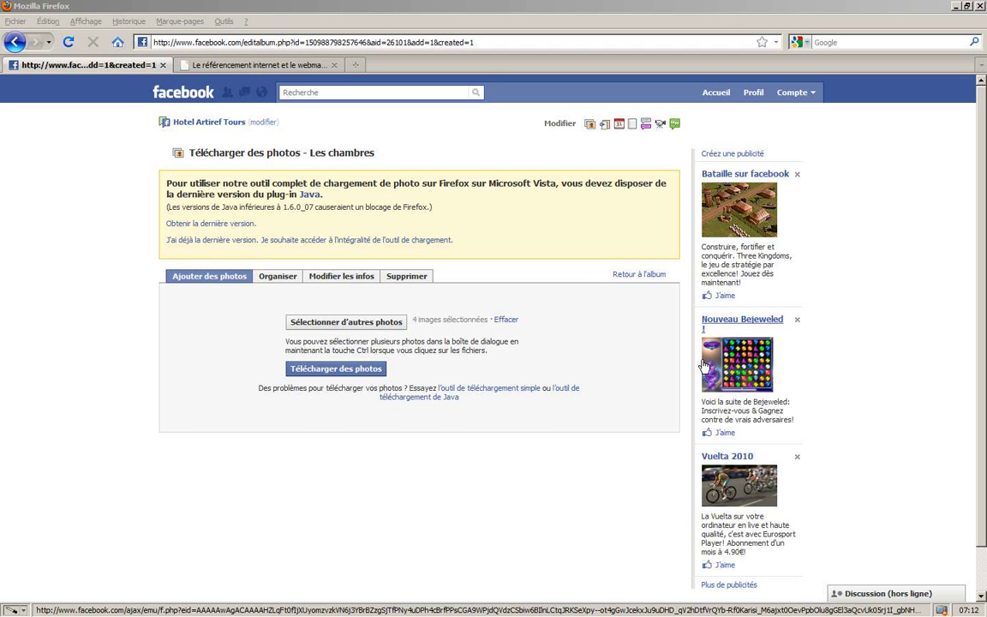
pyautogui.click(377, 369)
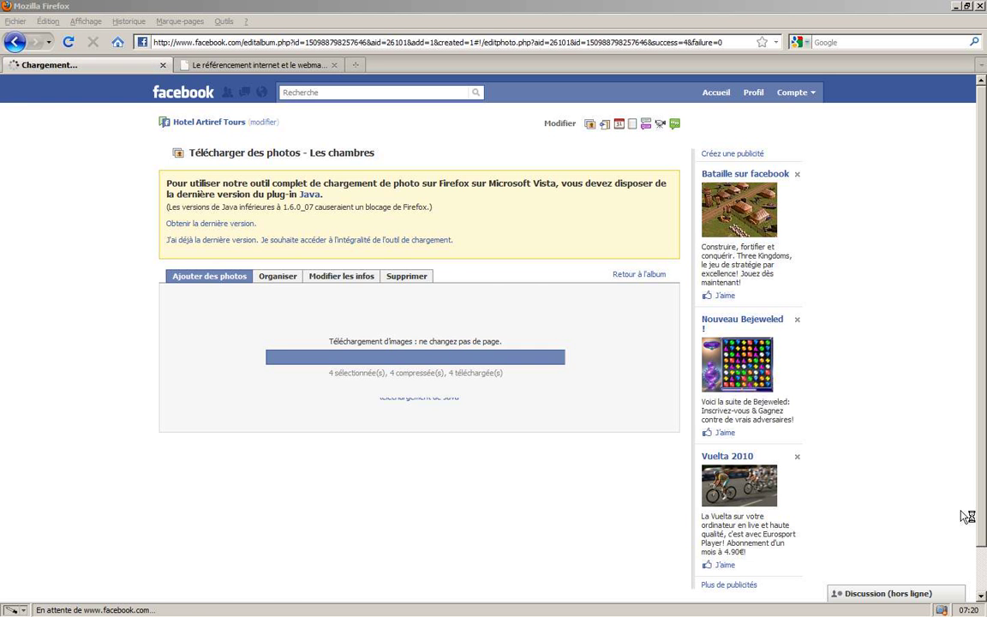
pyautogui.click(322, 339)
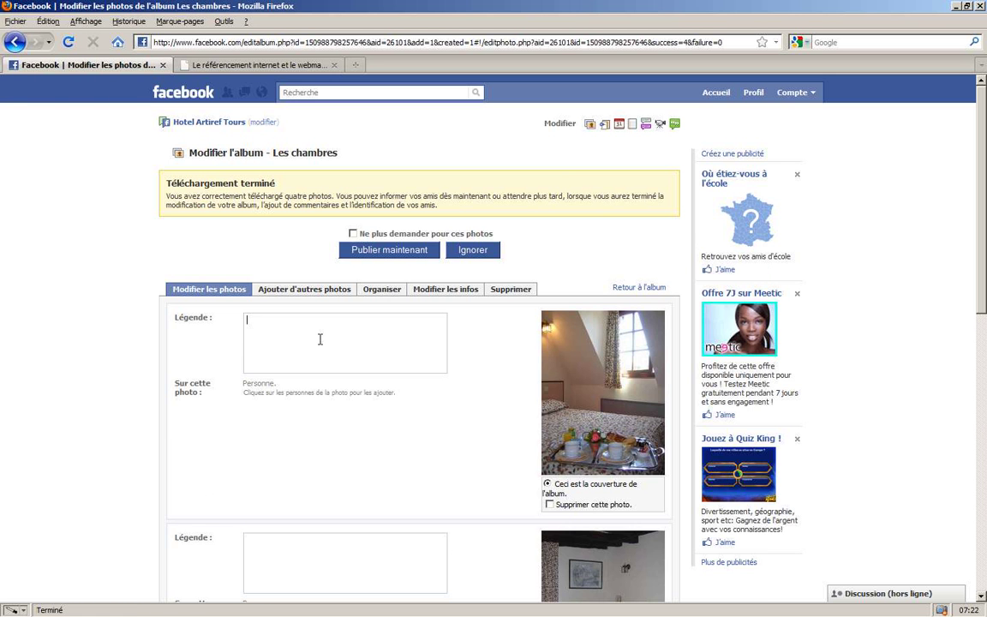
# - Caption the first photo with the double-room description from 59 €, then save and publish the album
pyautogui.hotkey('ctrl', 'v')
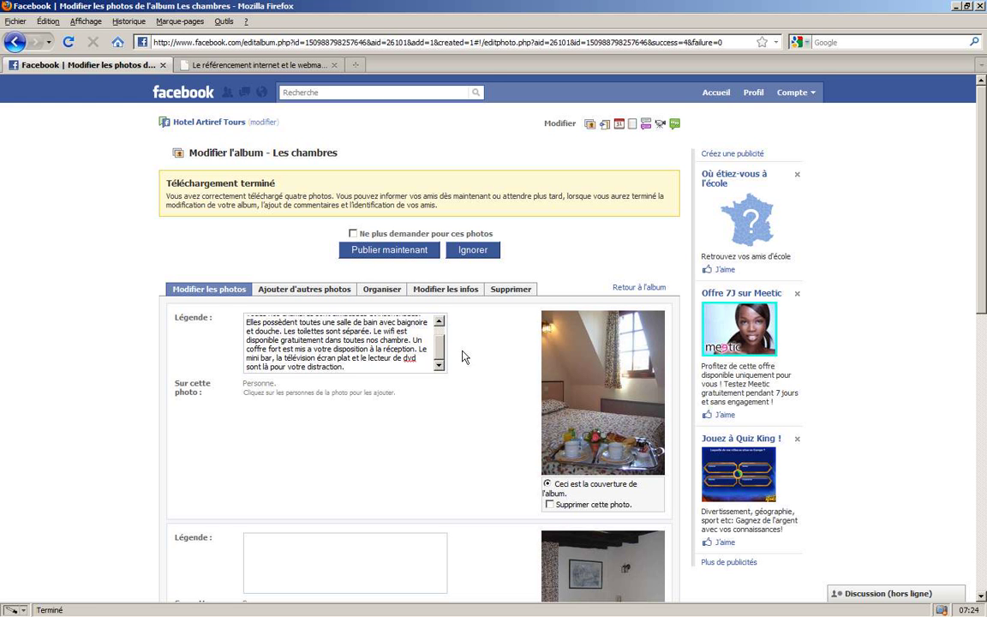
pyautogui.scroll(5, 439, 344)
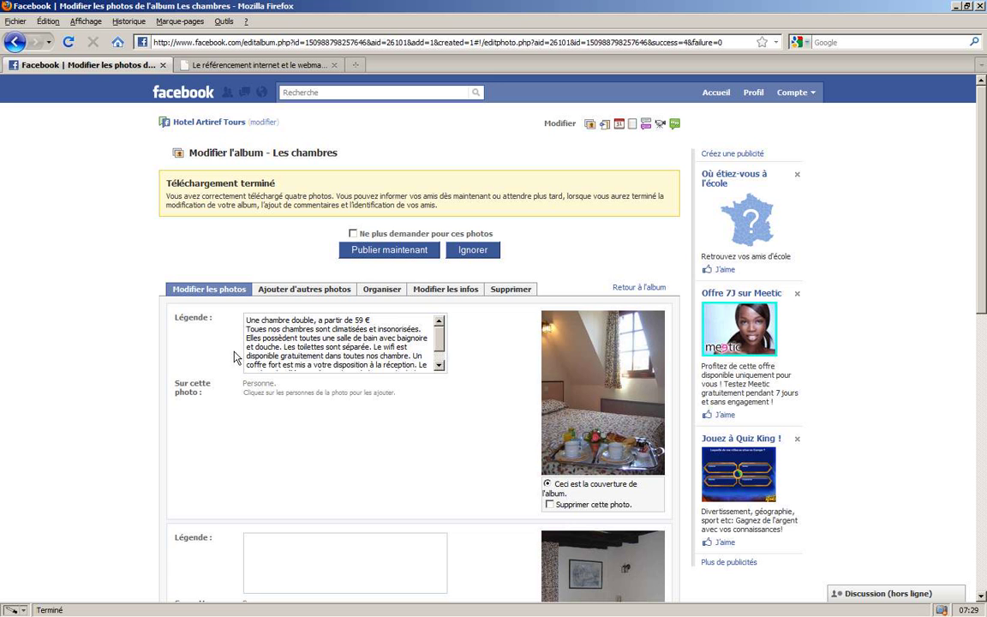
pyautogui.scroll(-3, 387, 347)
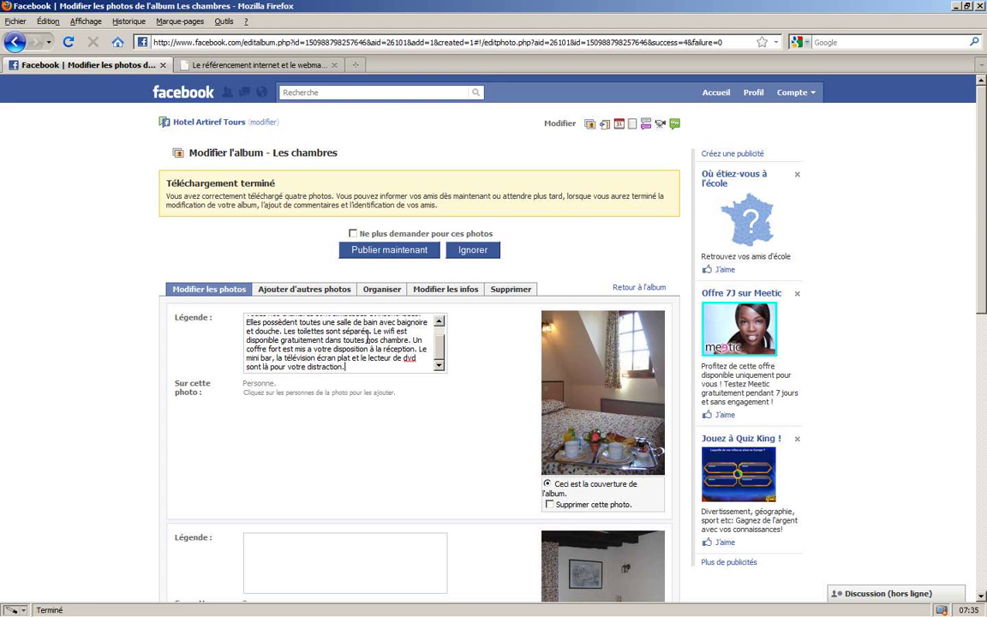
pyautogui.scroll(-10, 364, 348)
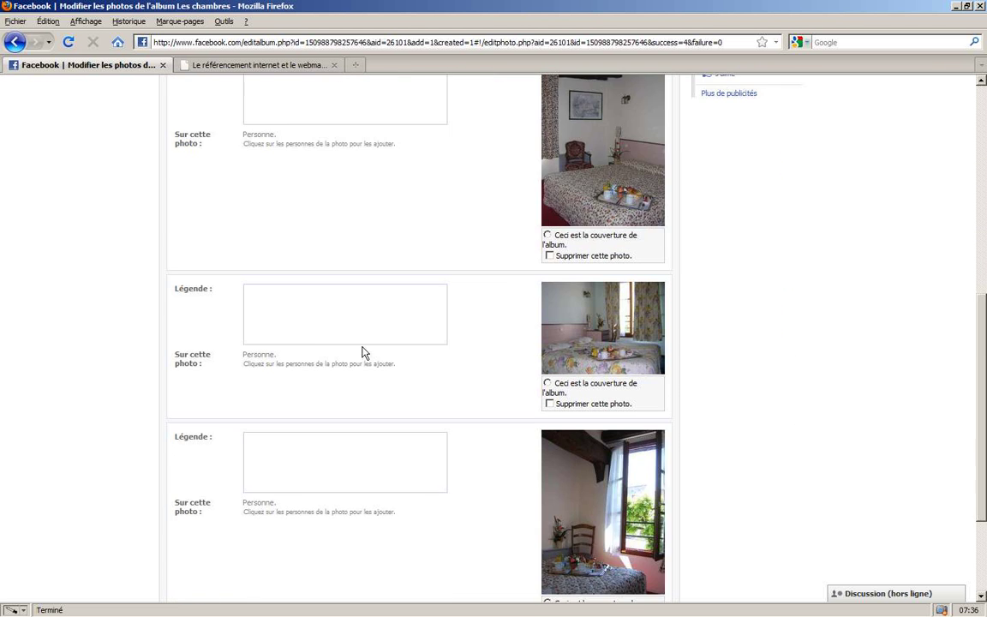
pyautogui.scroll(-3, 363, 351)
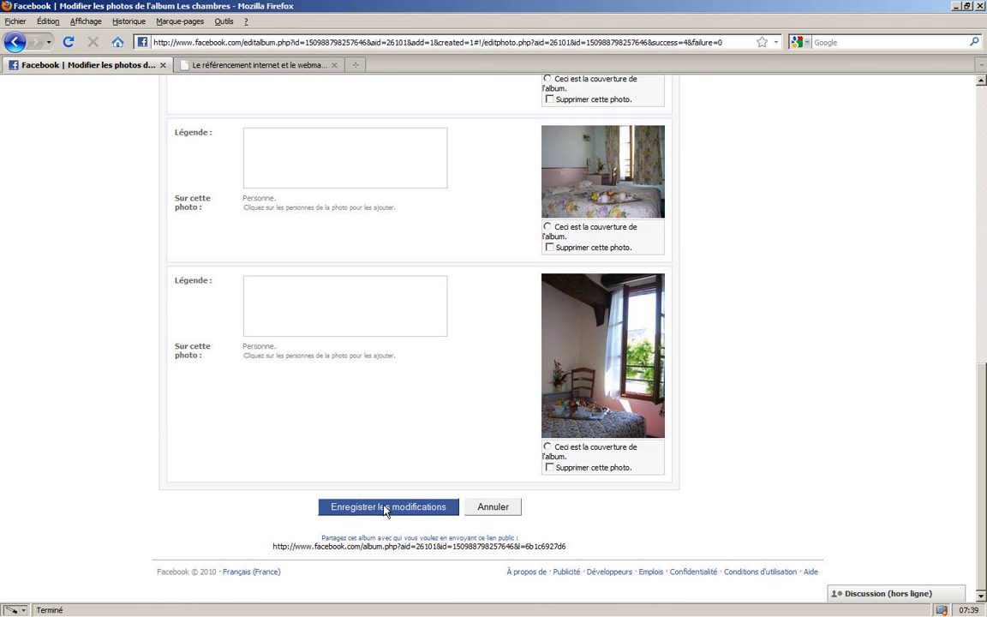
pyautogui.click(384, 508)
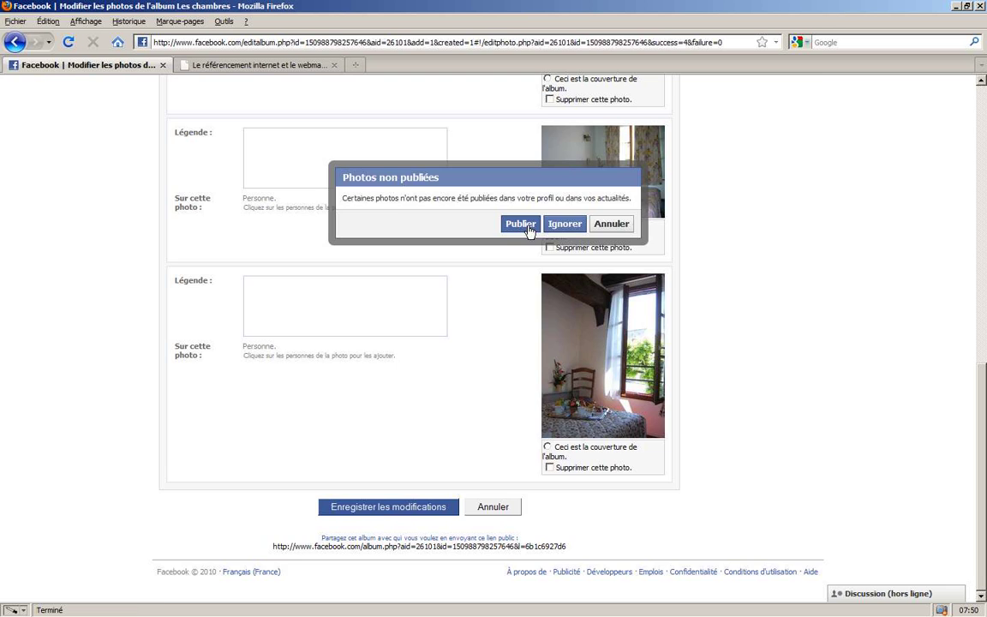
pyautogui.click(527, 228)
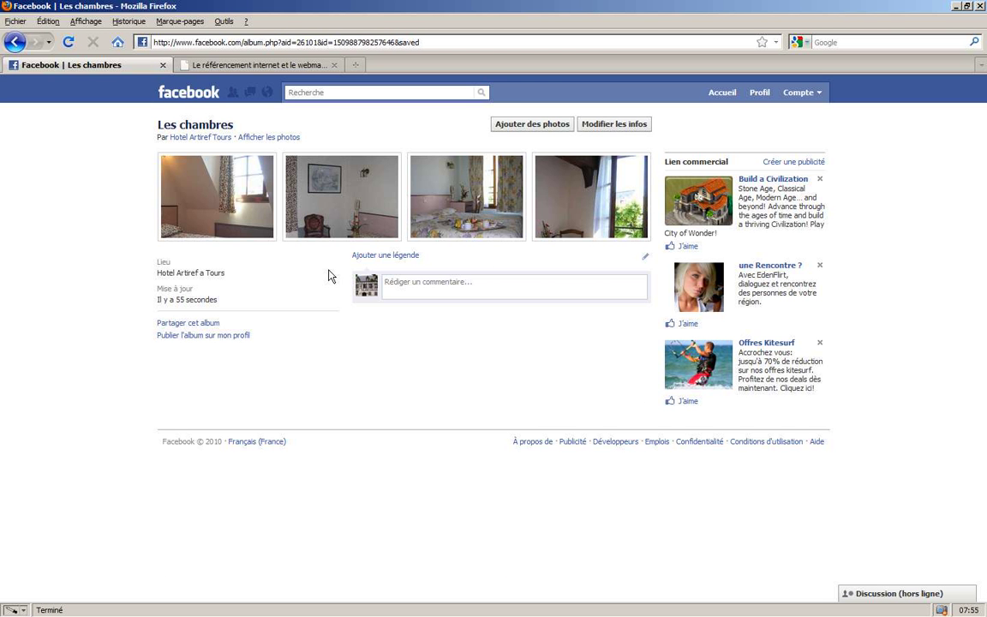
# - View the captioned first room photo, then return to the Hotel Artiref Tours page
pyautogui.click(221, 220)
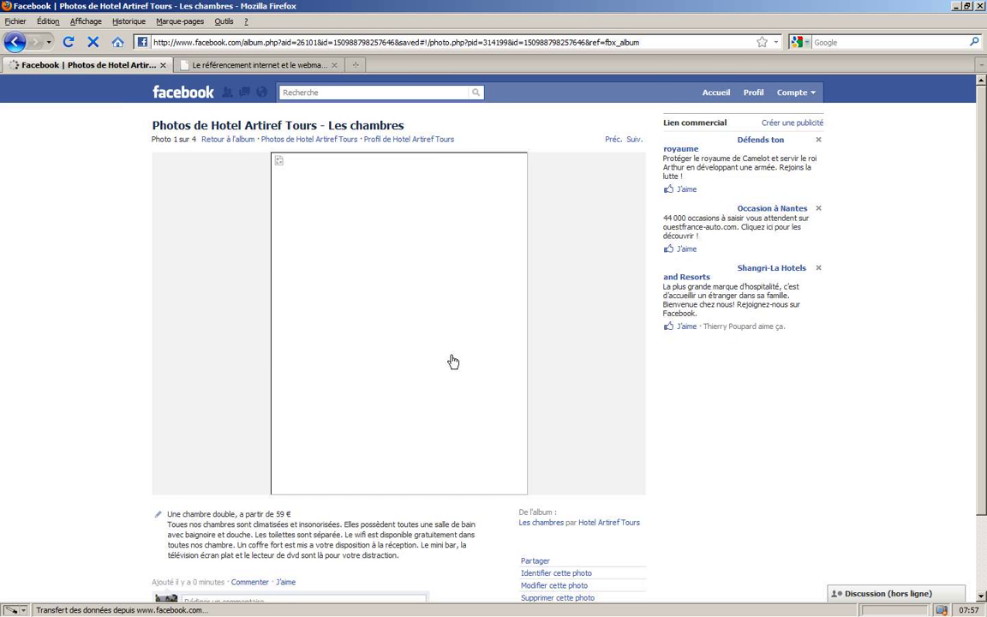
pyautogui.scroll(-3, 402, 418)
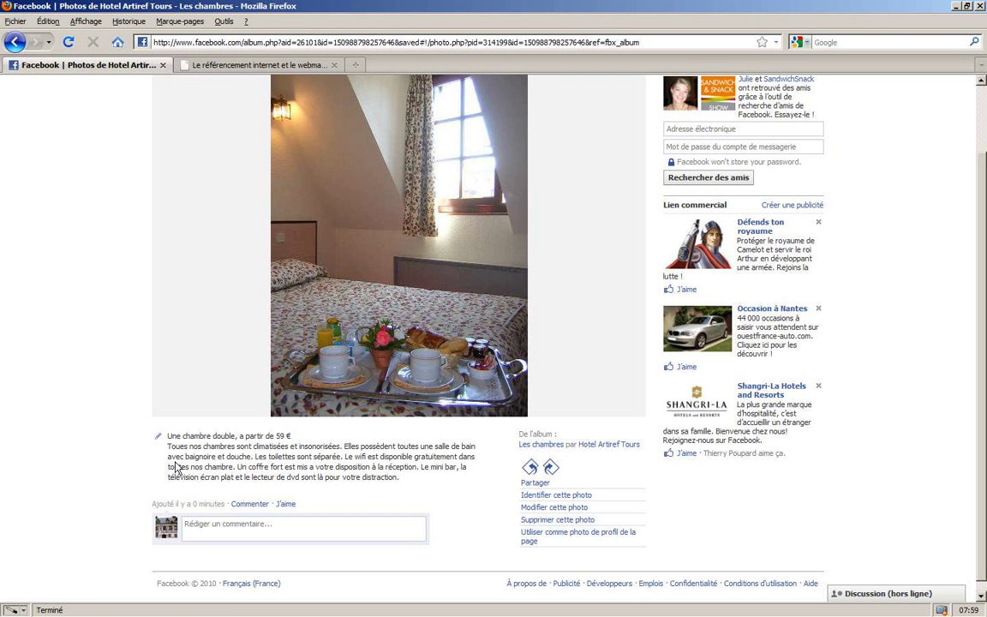
pyautogui.scroll(3, 218, 426)
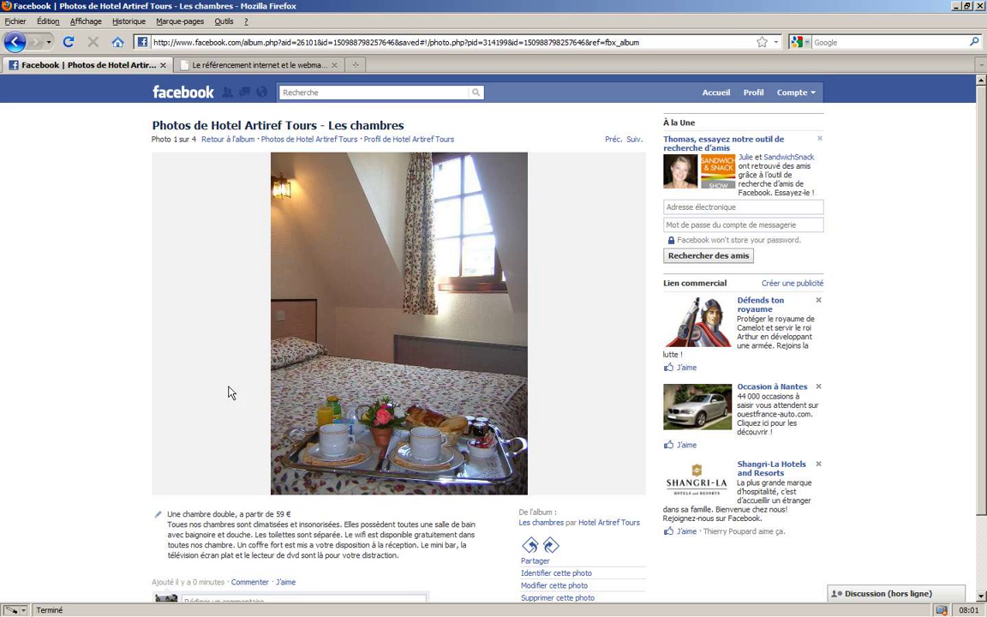
pyautogui.click(409, 139)
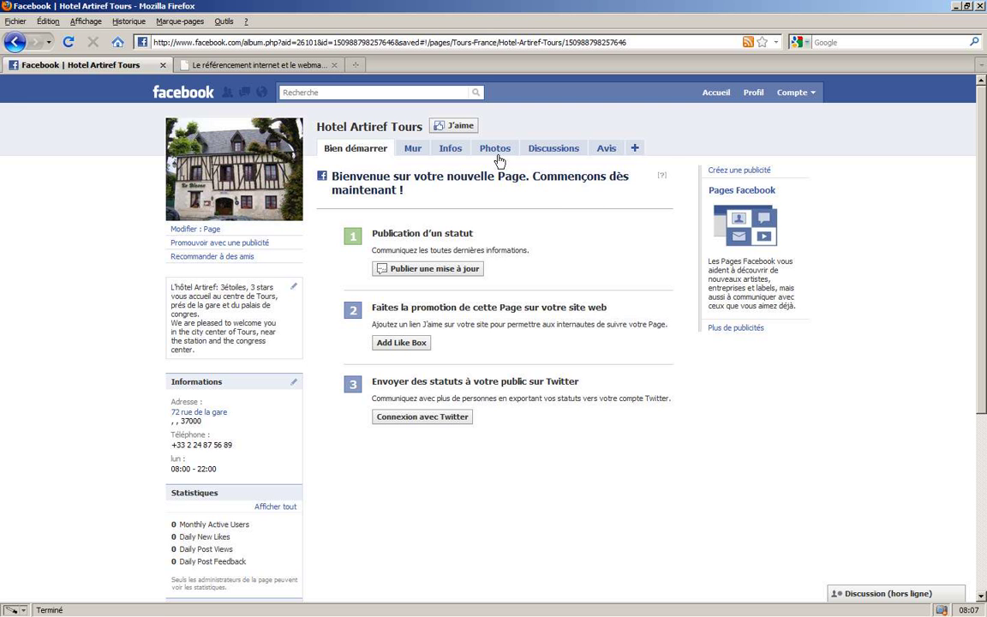
# - Share the wall post 'Bonjour c'est notre nouvelle page' on the Mur tab
pyautogui.click(388, 266)
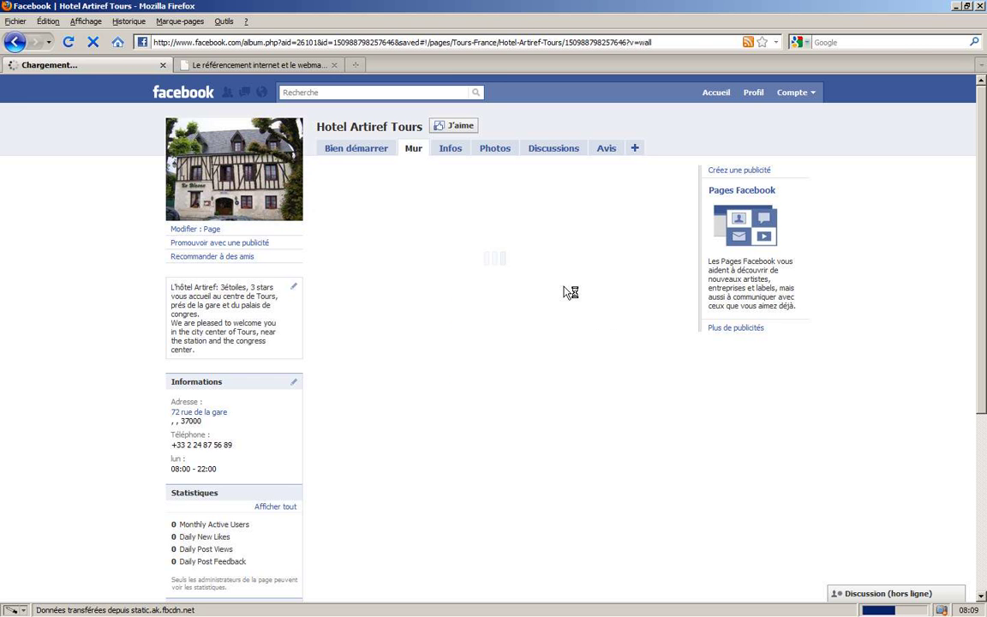
pyautogui.click(480, 180)
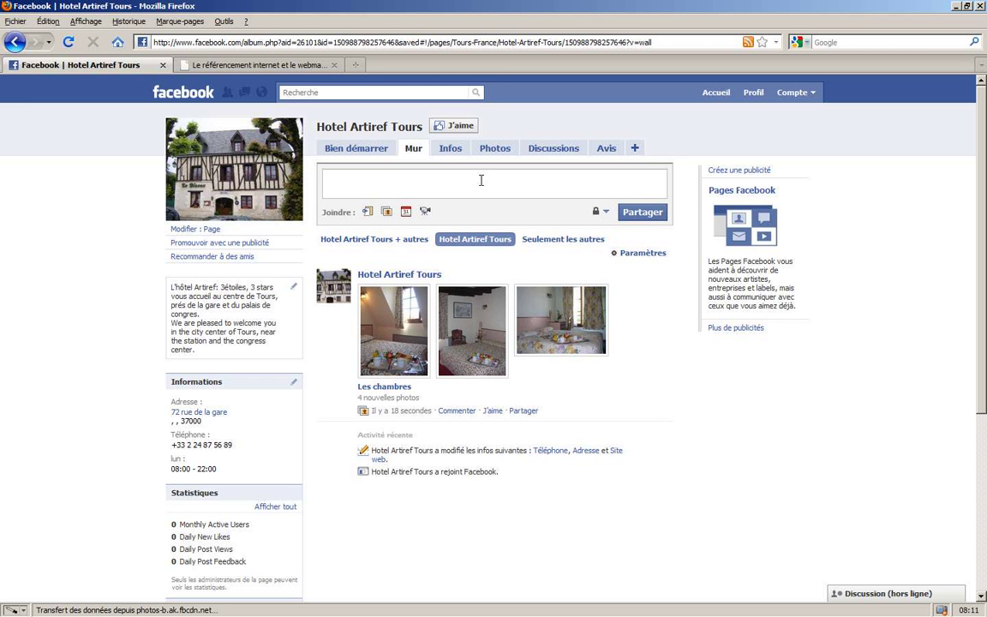
pyautogui.write('Bonjour cette nouvelle')
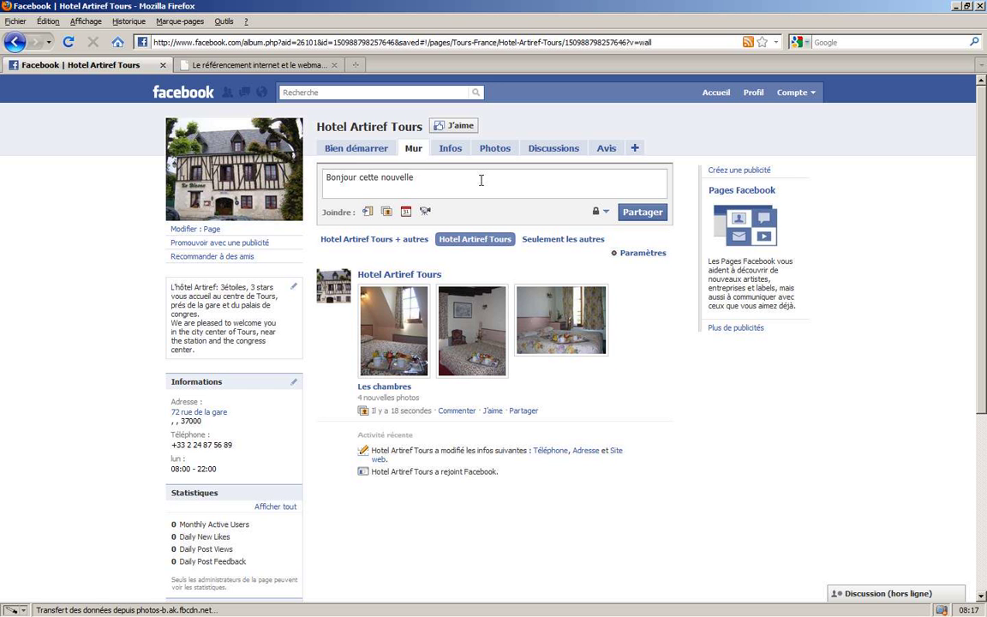
pyautogui.press('BackSpace')
pyautogui.press('BackSpace')
pyautogui.press('BackSpace')
pyautogui.press('BackSpace')
pyautogui.press('BackSpace')
pyautogui.press('BackSpace')
pyautogui.press('BackSpace')
pyautogui.press('BackSpace')
pyautogui.press('BackSpace')
pyautogui.press('BackSpace')
pyautogui.press('BackSpace')
pyautogui.press('BackSpace')
pyautogui.press('BackSpace')
pyautogui.write("'est notre nouvelle page")
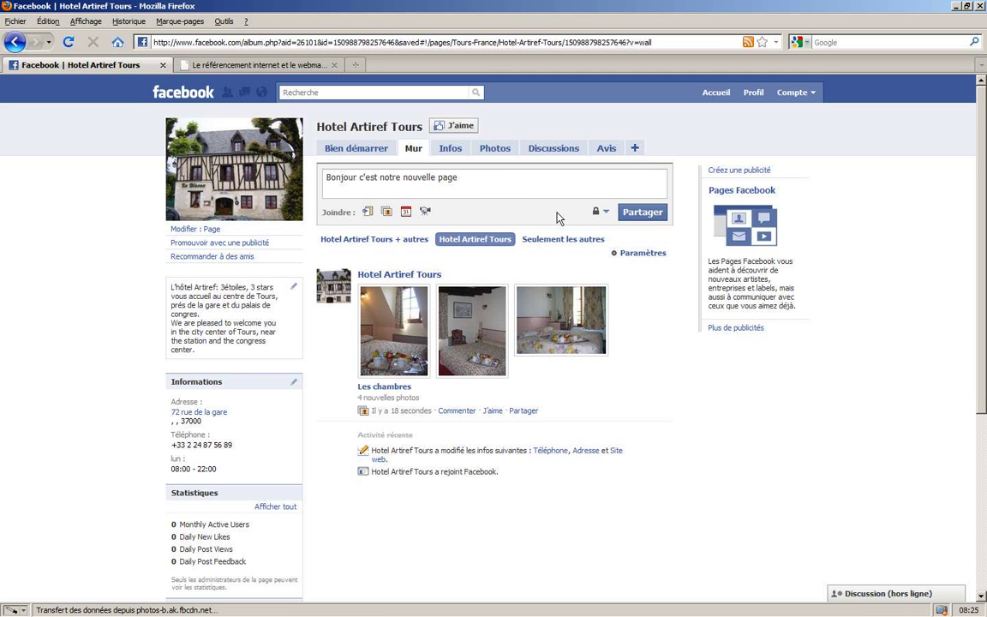
pyautogui.click(629, 213)
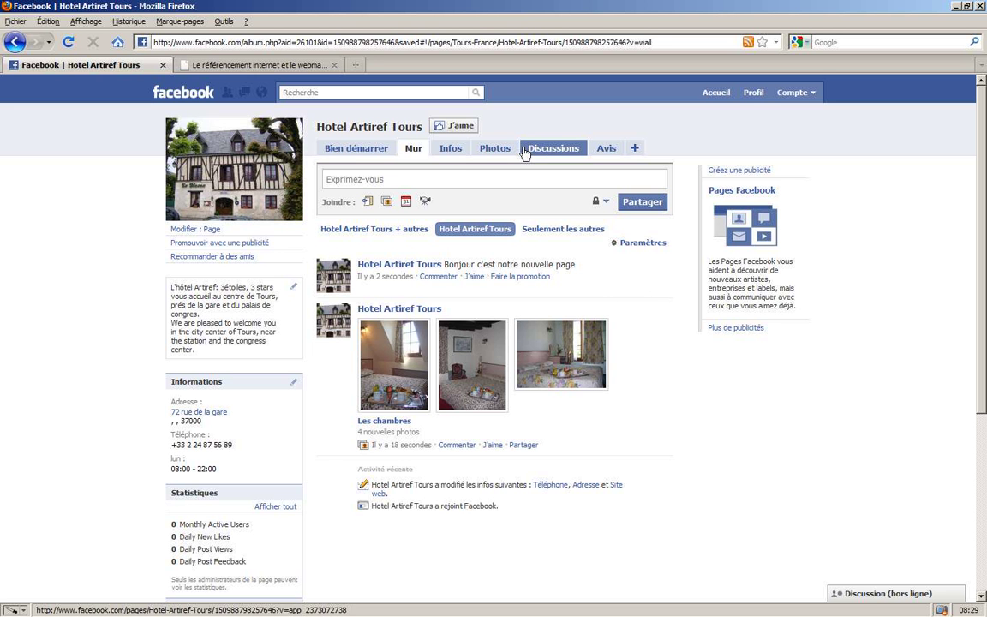
# - Review the page's Infos and Photos sections, then go to Discussions
pyautogui.click(465, 152)
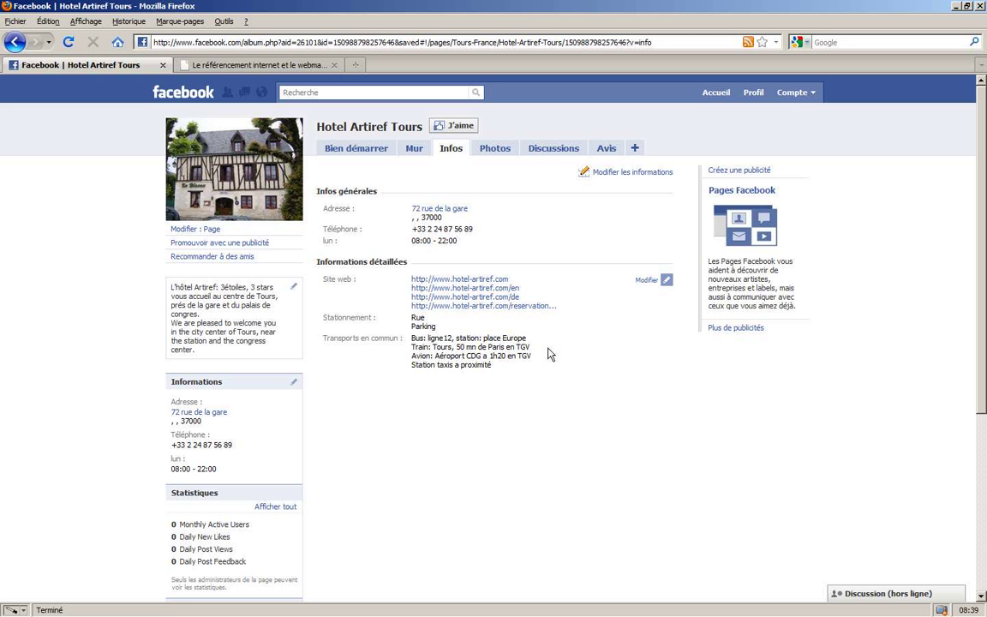
pyautogui.click(492, 149)
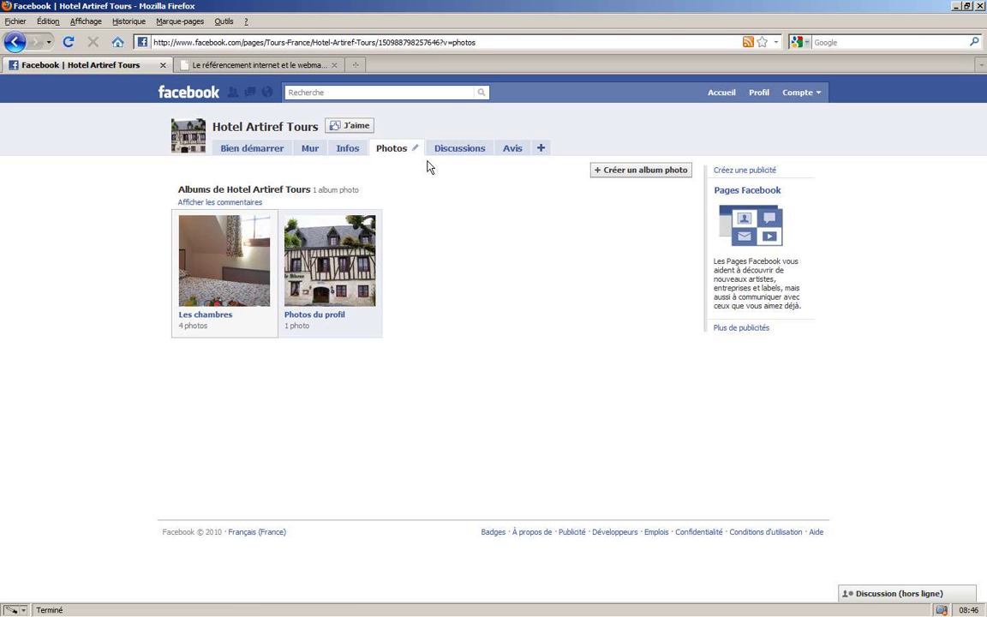
pyautogui.click(440, 154)
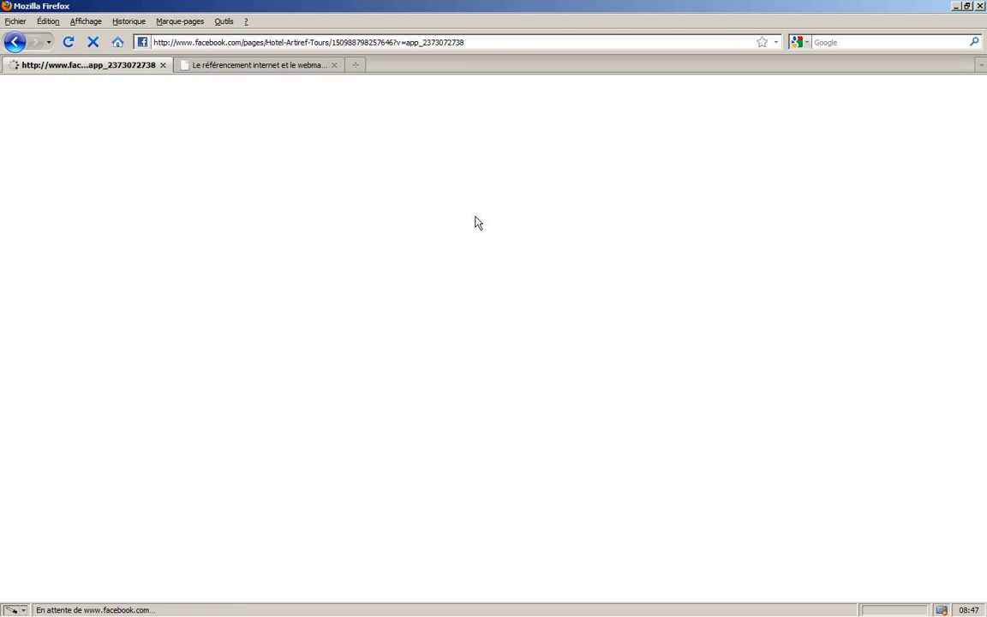
# - Post the topic 'Allez vous venir a la braderei cette année' with a placeholder message
pyautogui.click(672, 176)
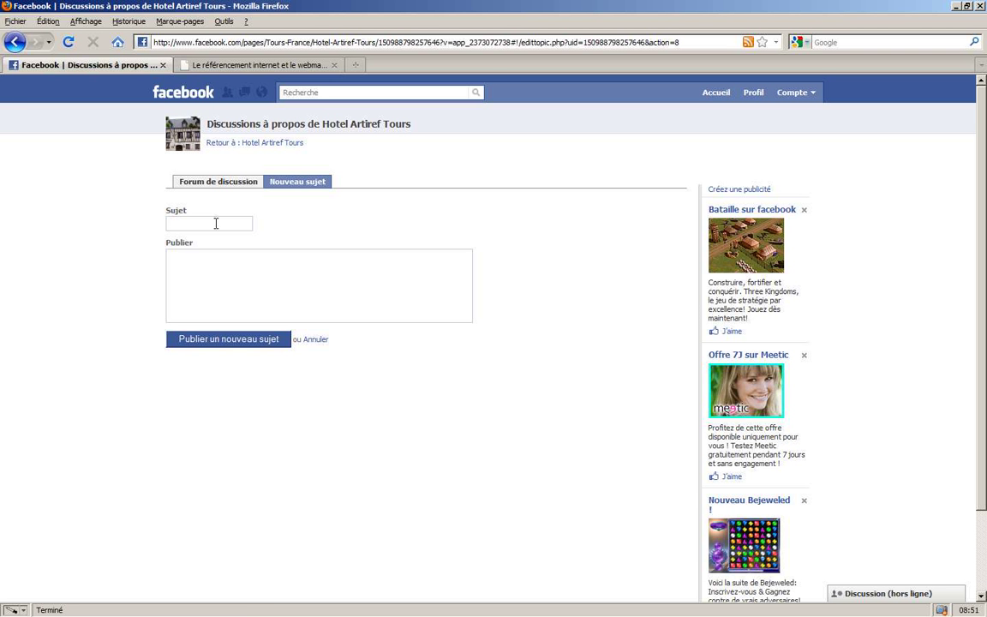
pyautogui.click(216, 224)
pyautogui.write('Allez vous v')
pyautogui.write('enir a l')
pyautogui.write('a braderei ce')
pyautogui.write('tte année')
pyautogui.click(295, 269)
pyautogui.write('efjsdfjjfdgmoijfdgmojfdmg')
pyautogui.click(258, 346)
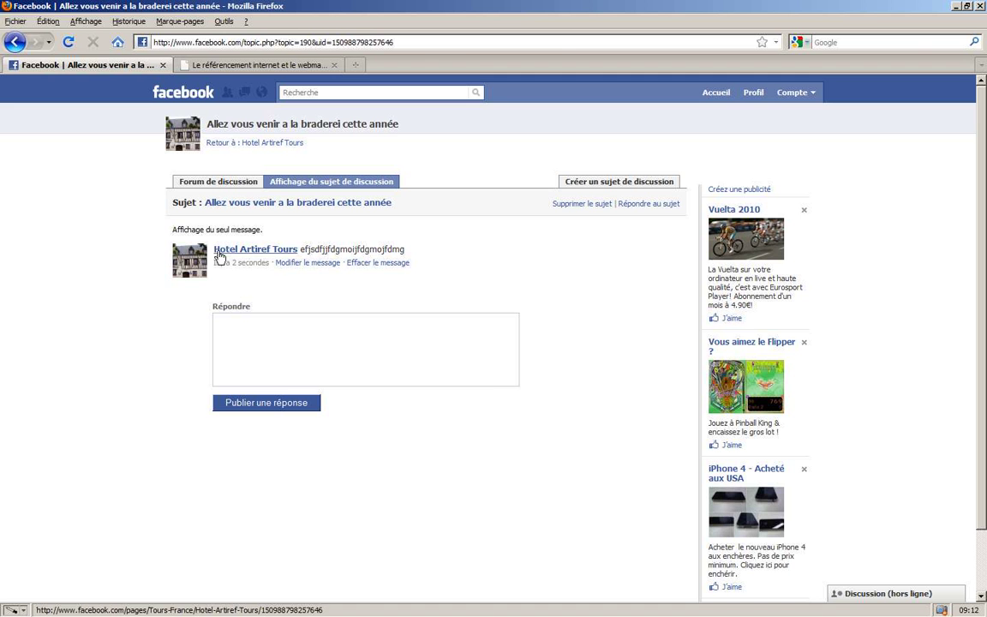
pyautogui.click(567, 184)
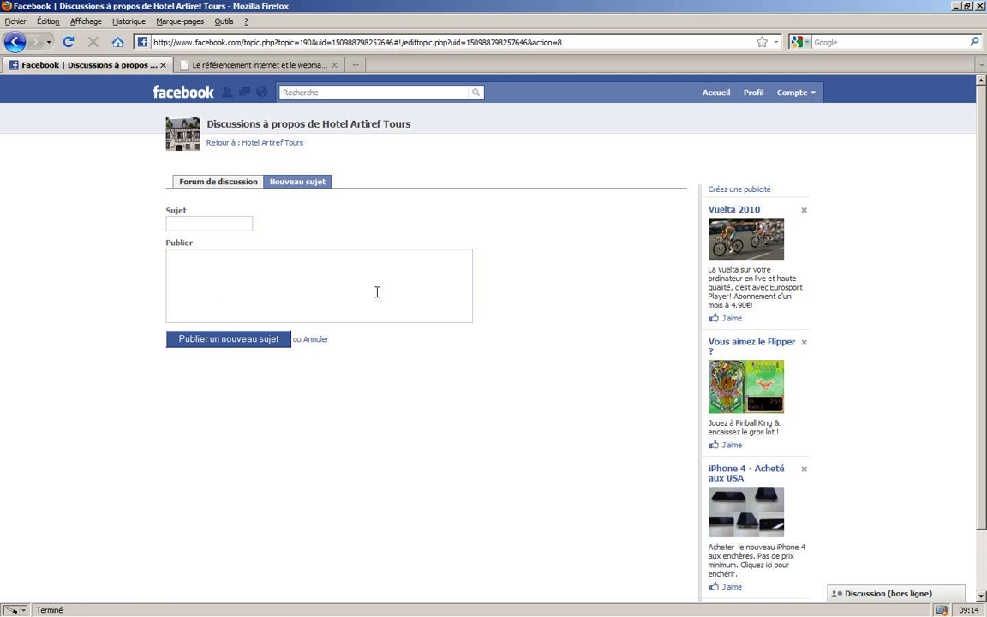
# - Enter the subject 'La meilleur table de tours' in a new topic, then abandon it for the topic list
pyautogui.click(207, 223)
pyautogui.write('La meilleur table de tours')
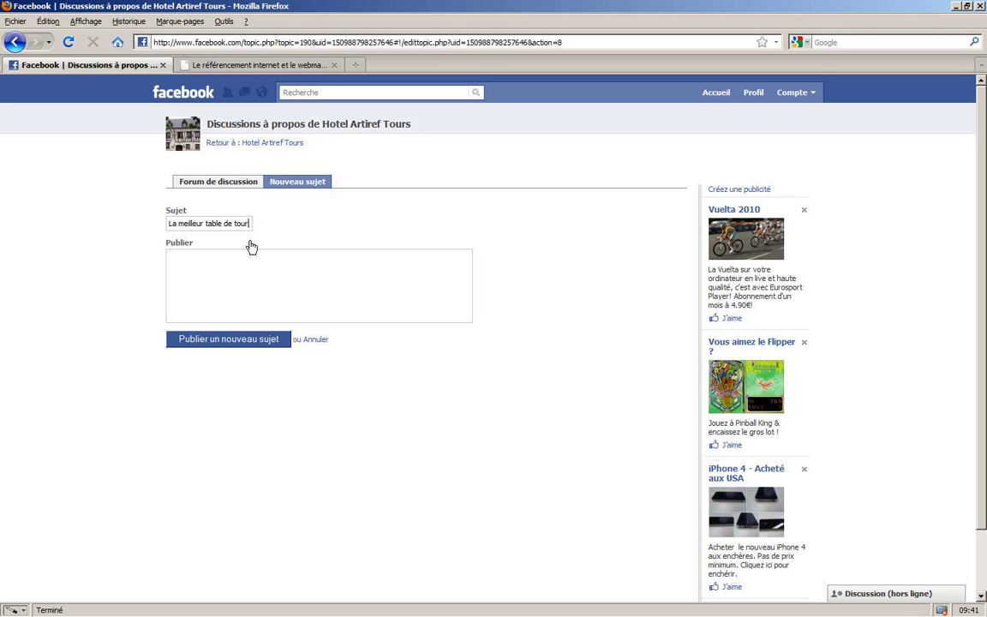
pyautogui.press('BackSpace')
pyautogui.press('BackSpace')
pyautogui.press('BackSpace')
pyautogui.press('BackSpace')
pyautogui.write('e tours')
pyautogui.click(228, 186)
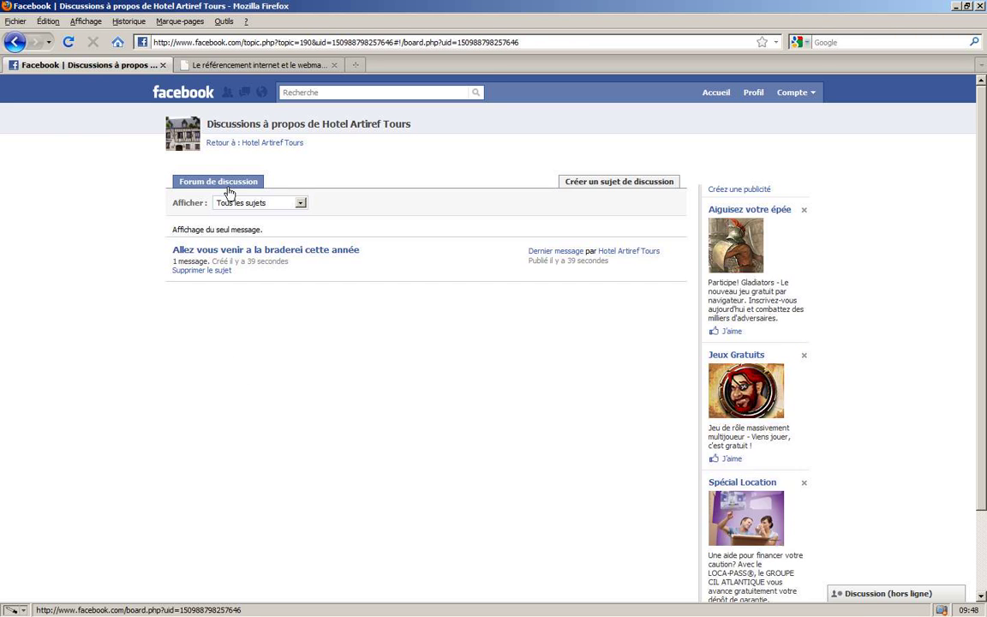
# - Publish the topic 'La meilleur table de tours' with a placeholder message and view the forum
pyautogui.click(625, 183)
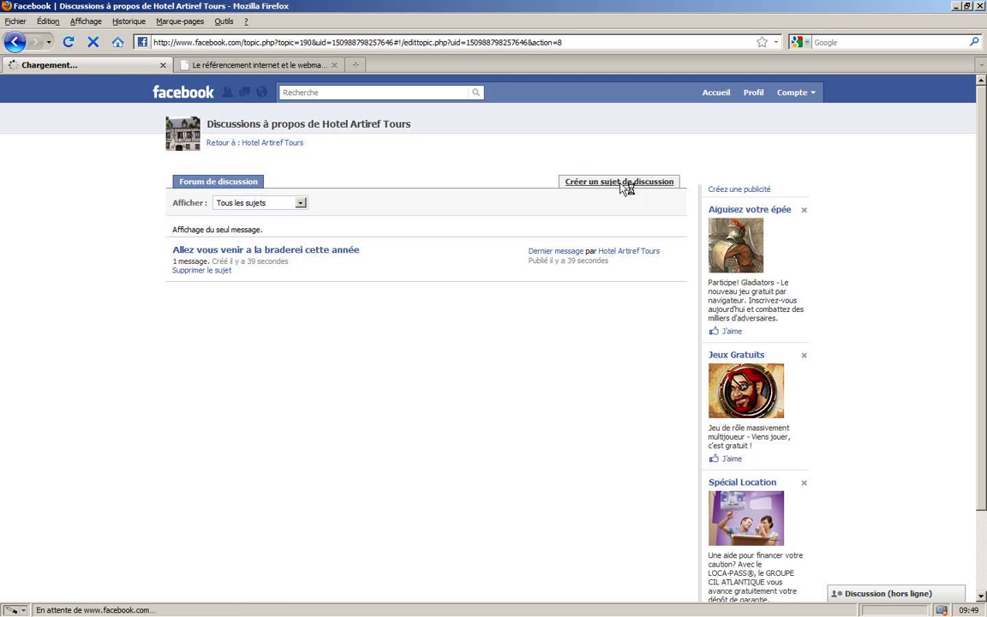
pyautogui.click(228, 225)
pyautogui.write('L')
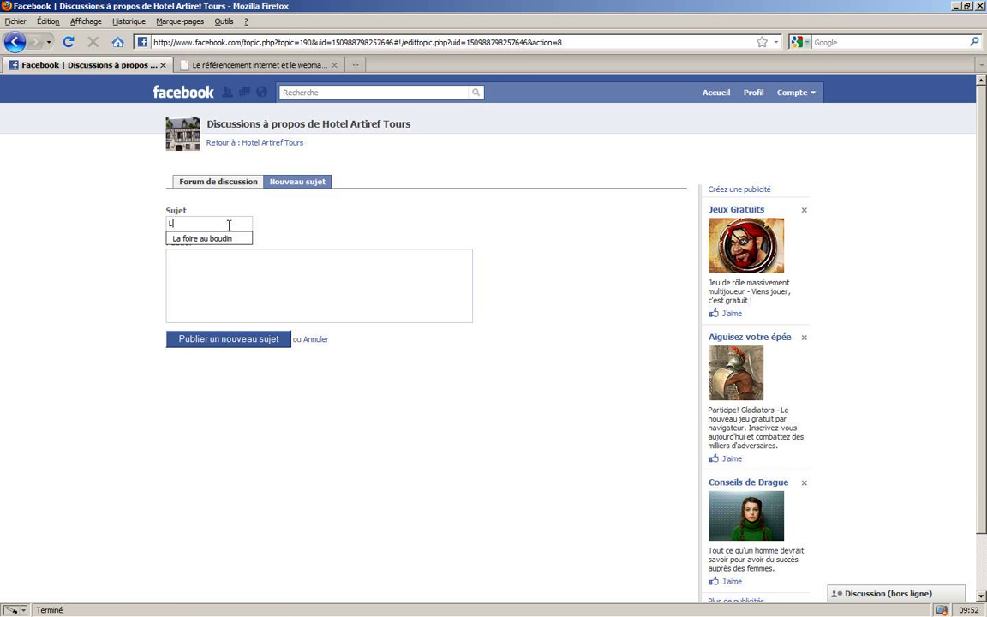
pyautogui.write('a meilleur table')
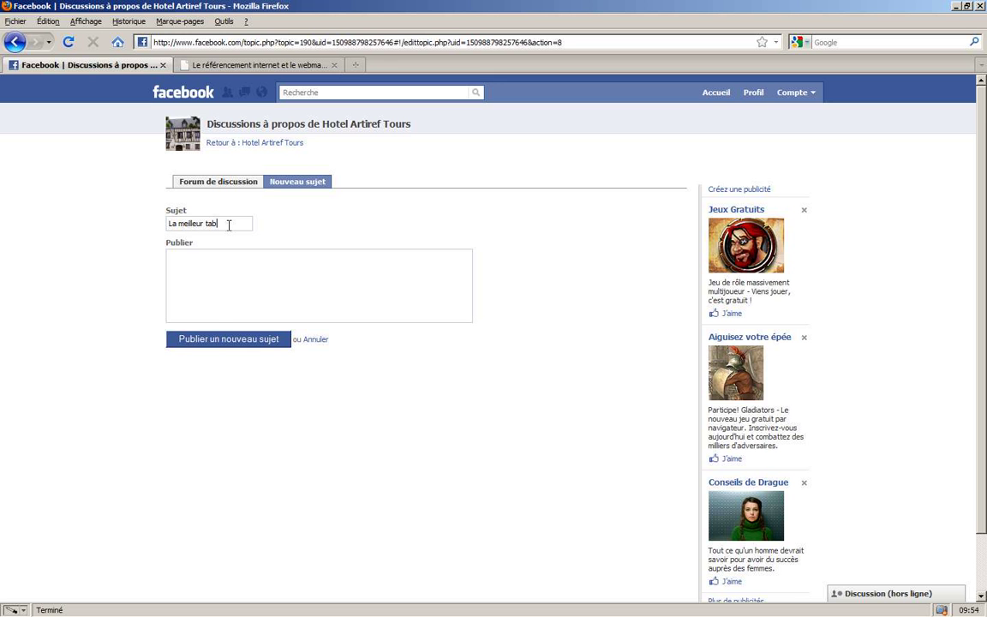
pyautogui.click(217, 289)
pyautogui.write('sdfdsgfdsf')
pyautogui.click(236, 227)
pyautogui.write('de tours')
pyautogui.click(245, 343)
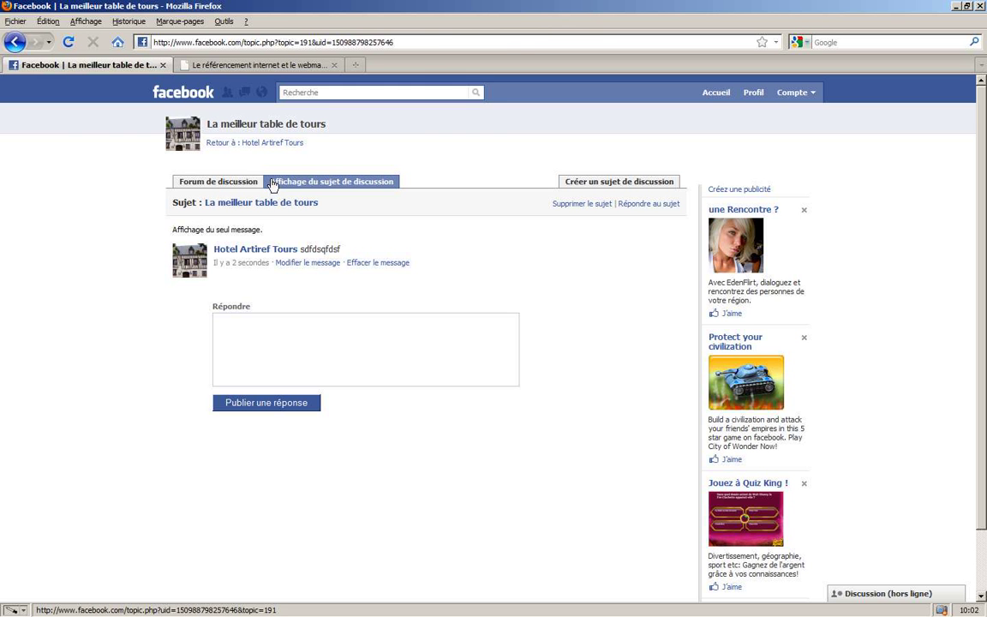
pyautogui.click(245, 183)
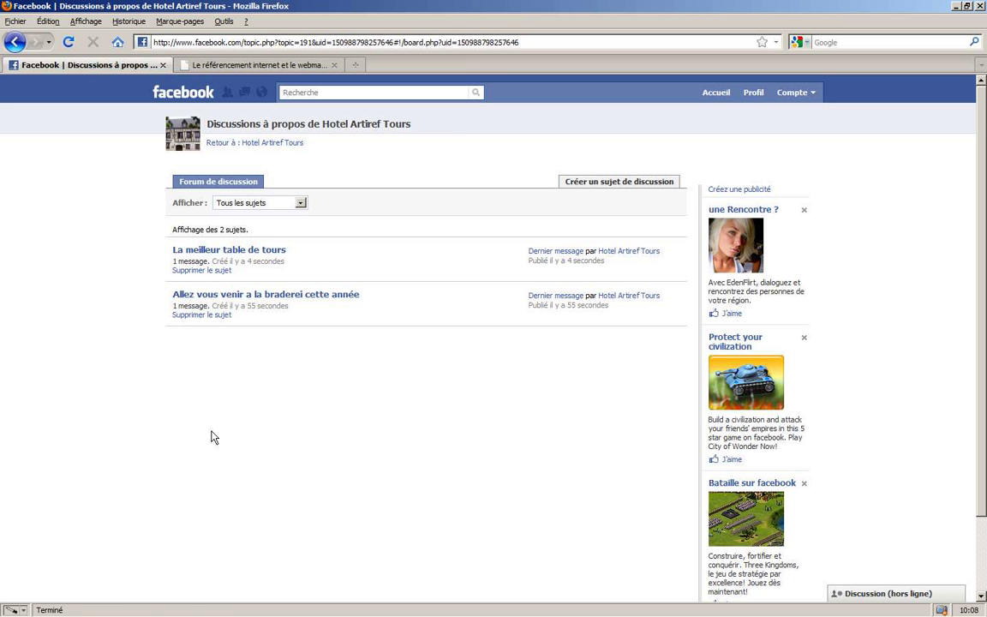
# - Go back to Hotel Artiref Tours and view its empty Avis reviews tab
pyautogui.click(262, 144)
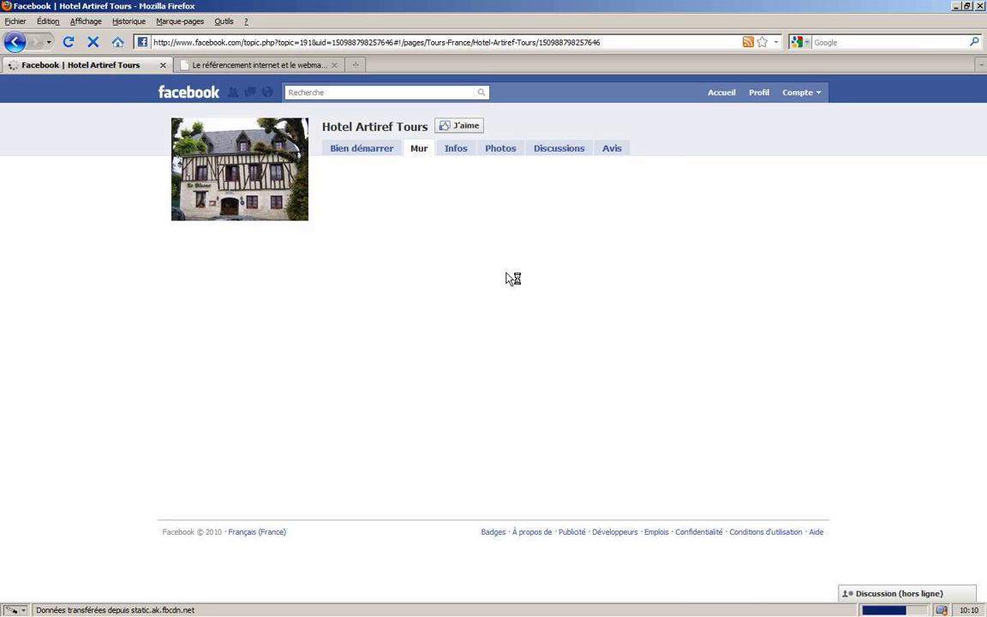
pyautogui.click(603, 153)
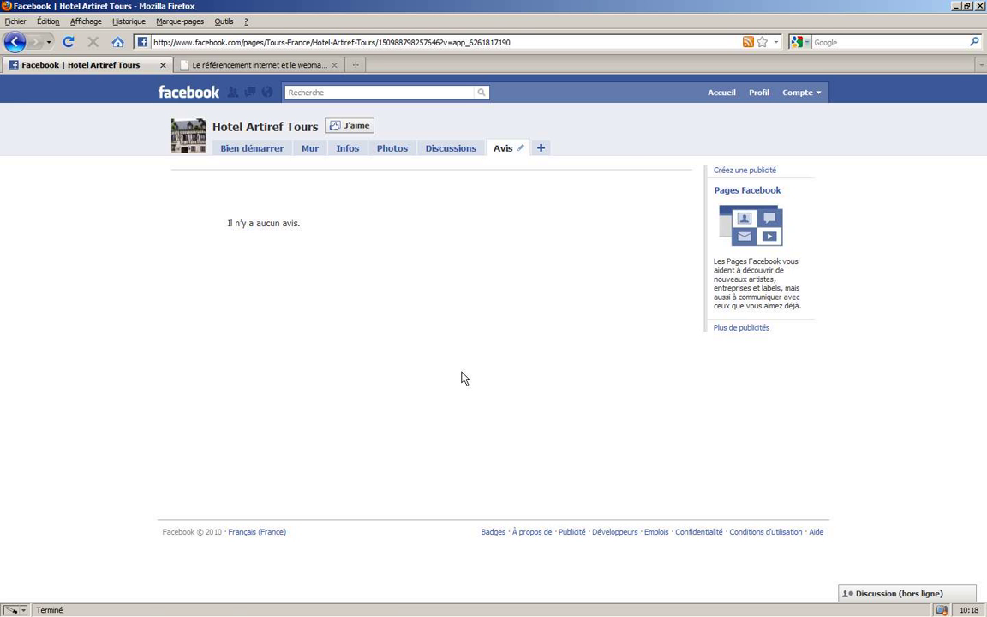
pyautogui.click(541, 147)
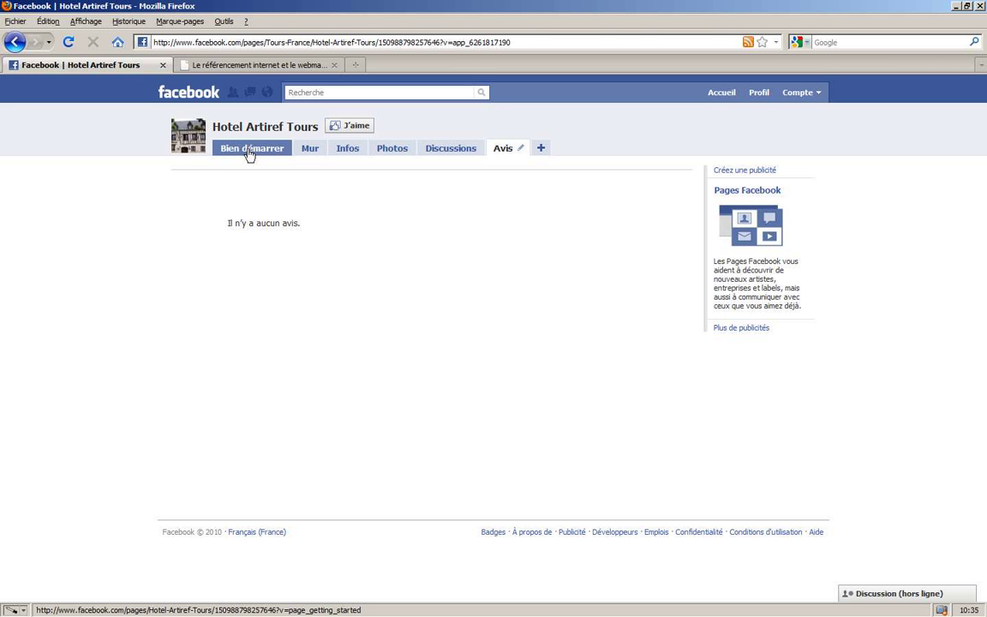
# - Search 'application', filter to the applications directory, and open Static FBML
pyautogui.click(295, 92)
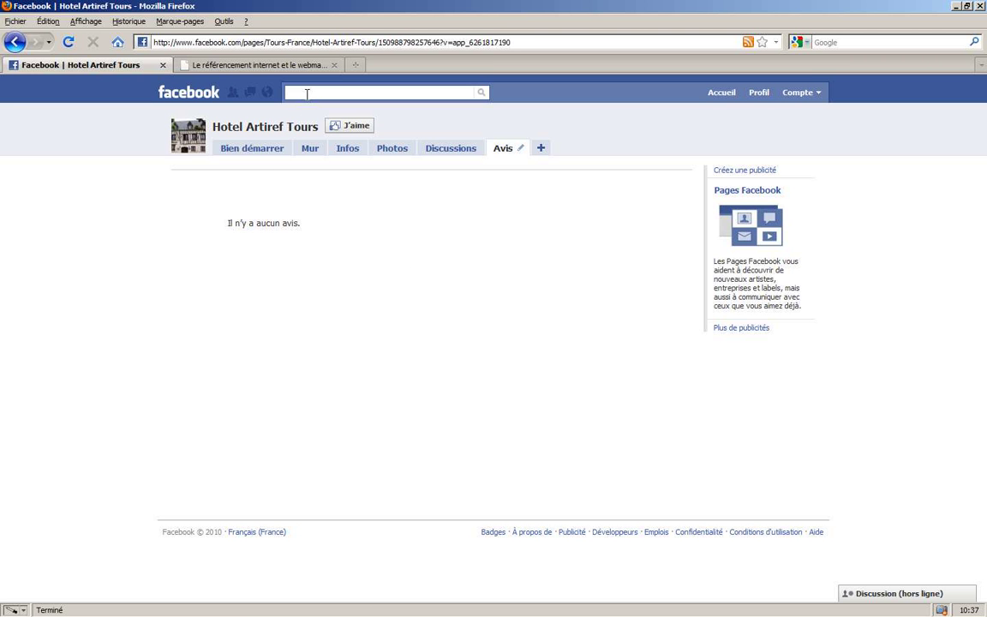
pyautogui.write('application')
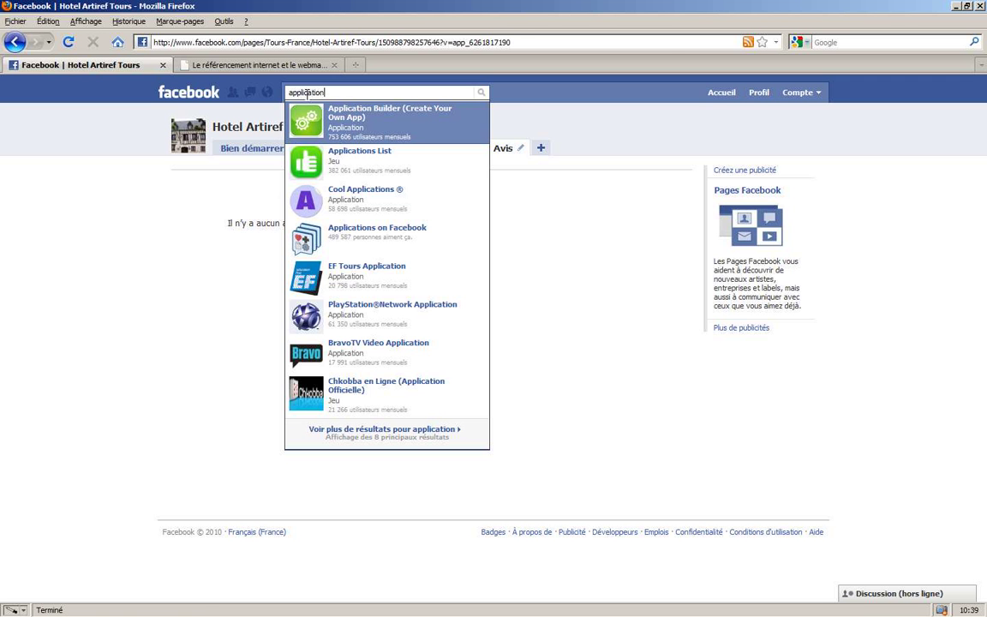
pyautogui.press('Return')
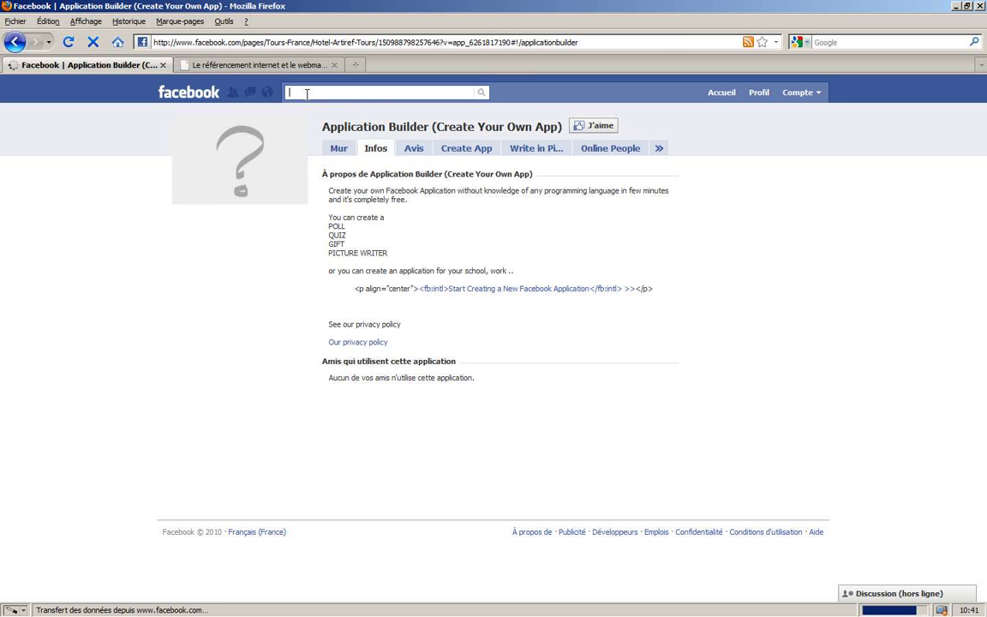
pyautogui.write('a')
pyautogui.write('pplication')
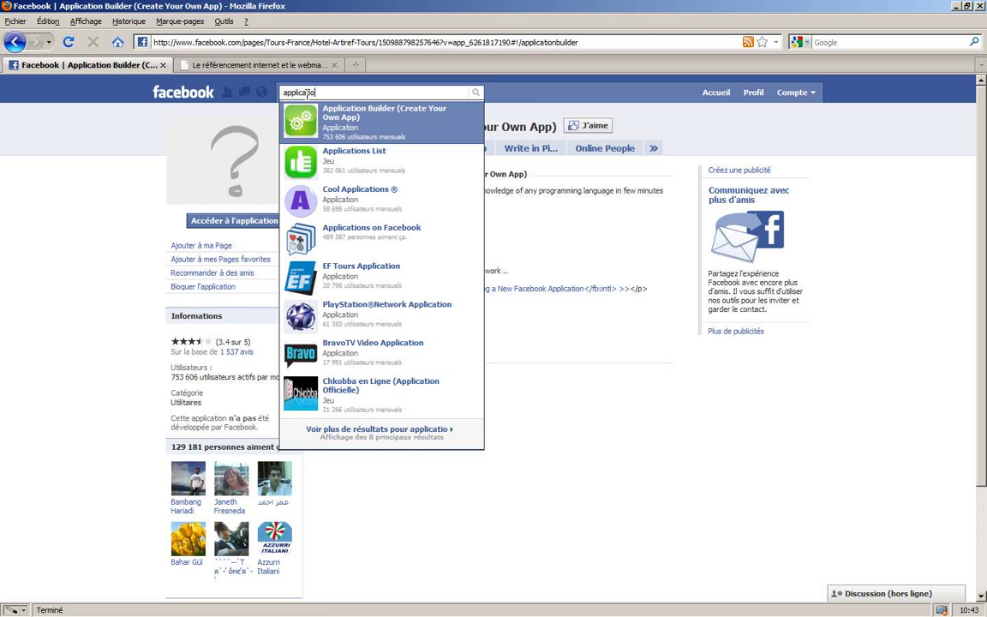
pyautogui.click(325, 433)
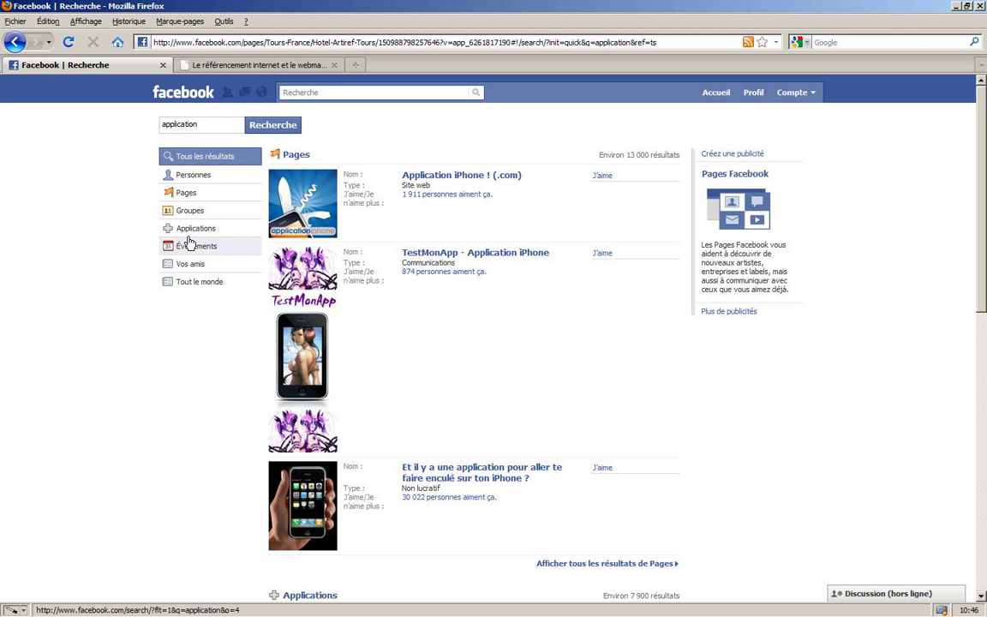
pyautogui.click(193, 229)
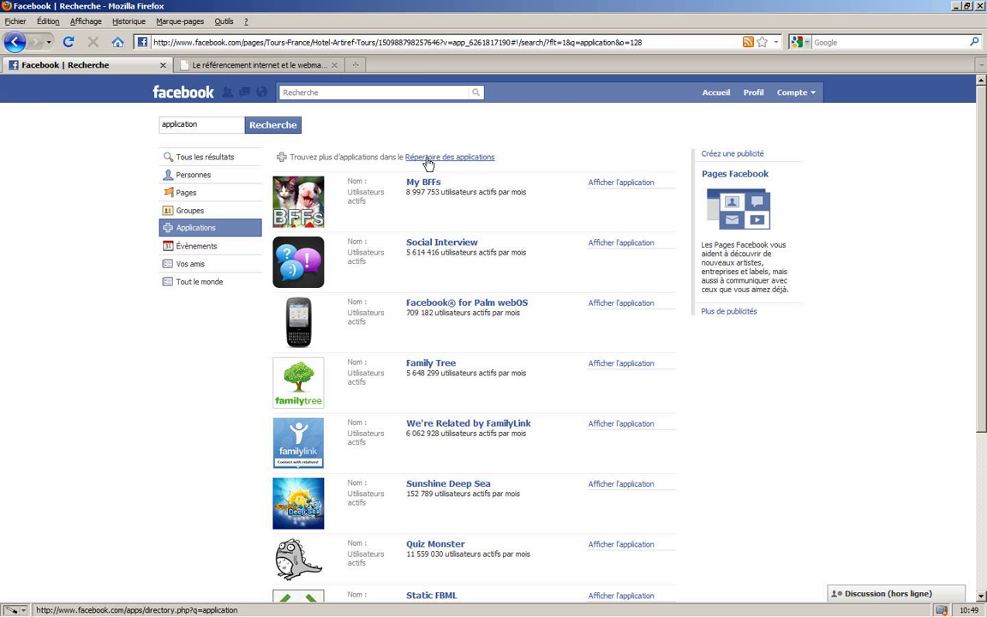
pyautogui.click(431, 158)
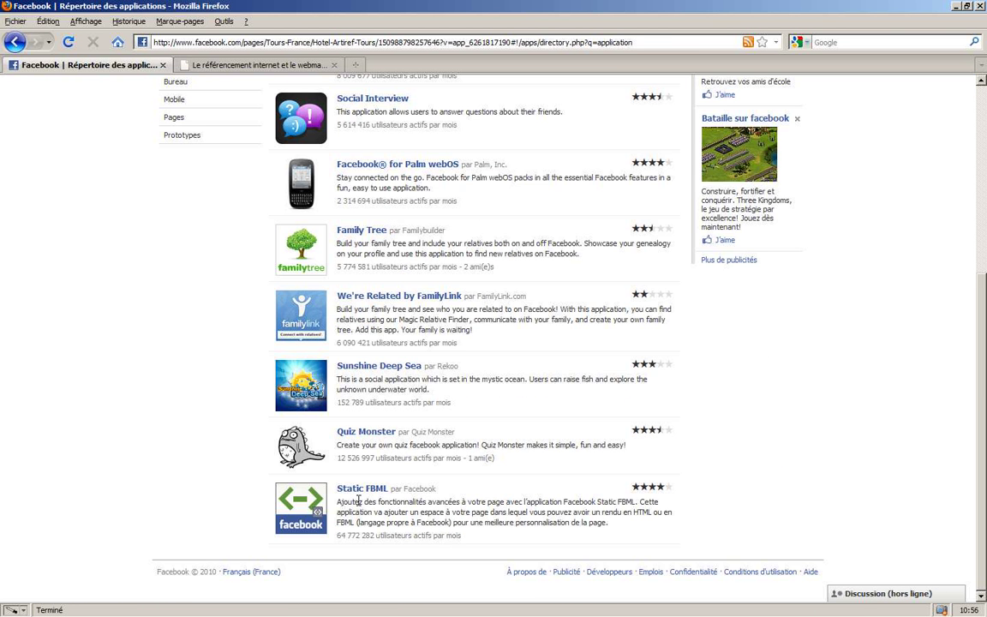
pyautogui.click(343, 433)
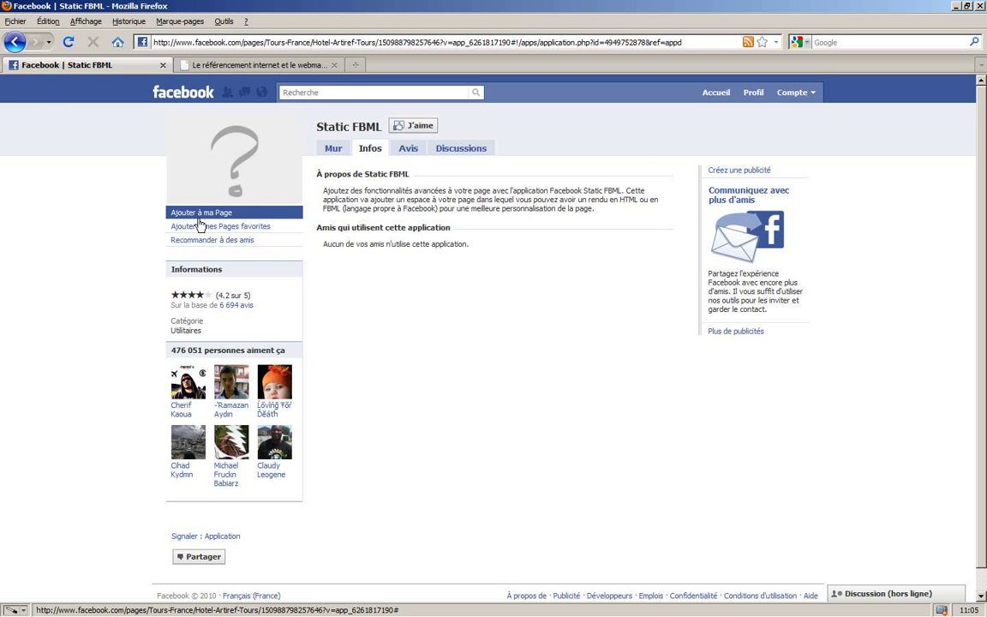
# - Add Static FBML to Hotel Artiref Tours, then search 'arti' to reopen that page
pyautogui.click(198, 225)
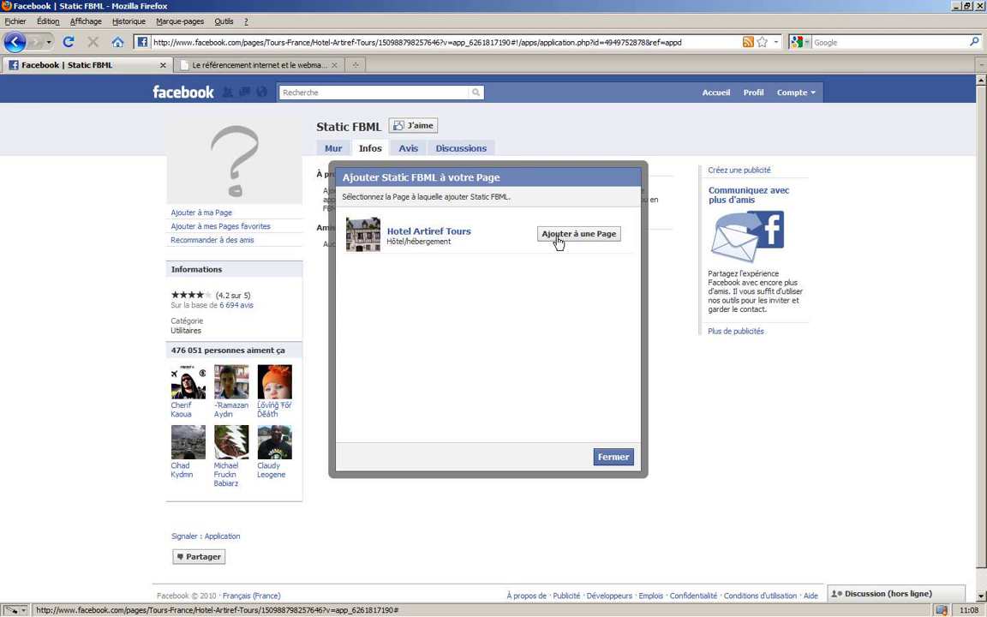
pyautogui.click(561, 239)
pyautogui.click(613, 457)
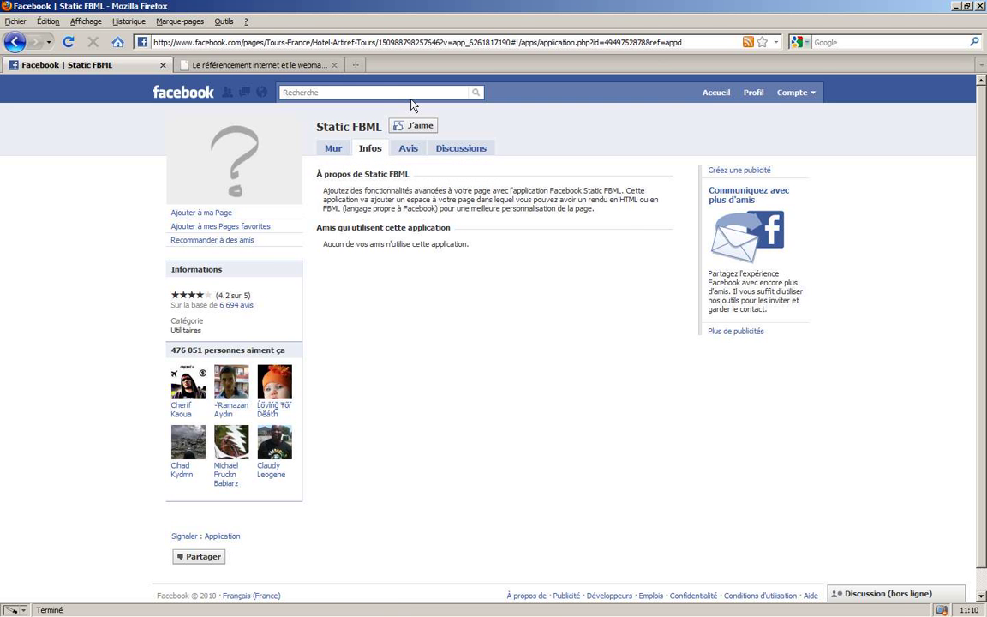
pyautogui.click(410, 92)
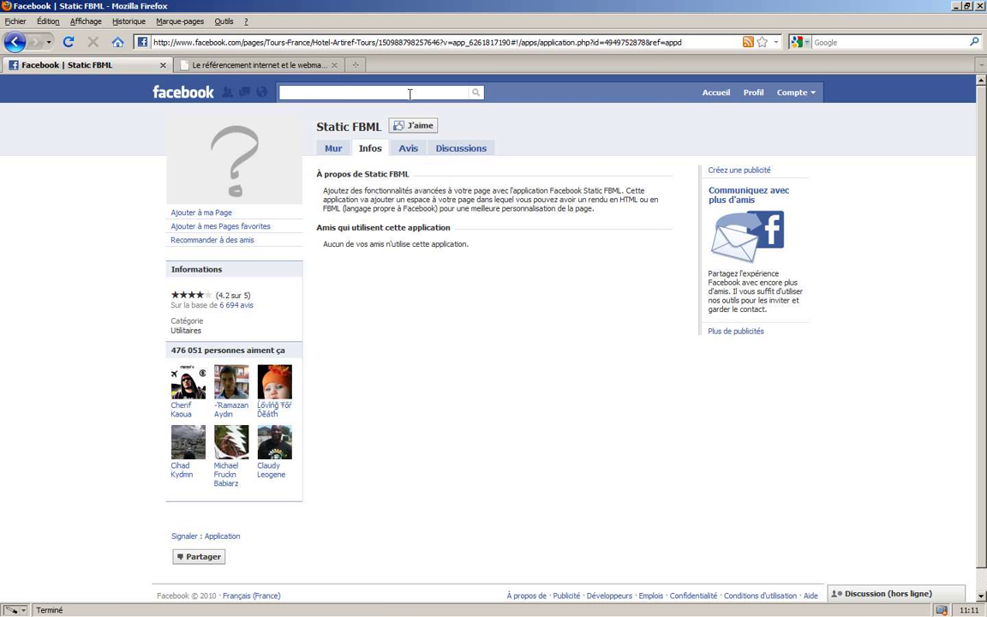
pyautogui.write('arti')
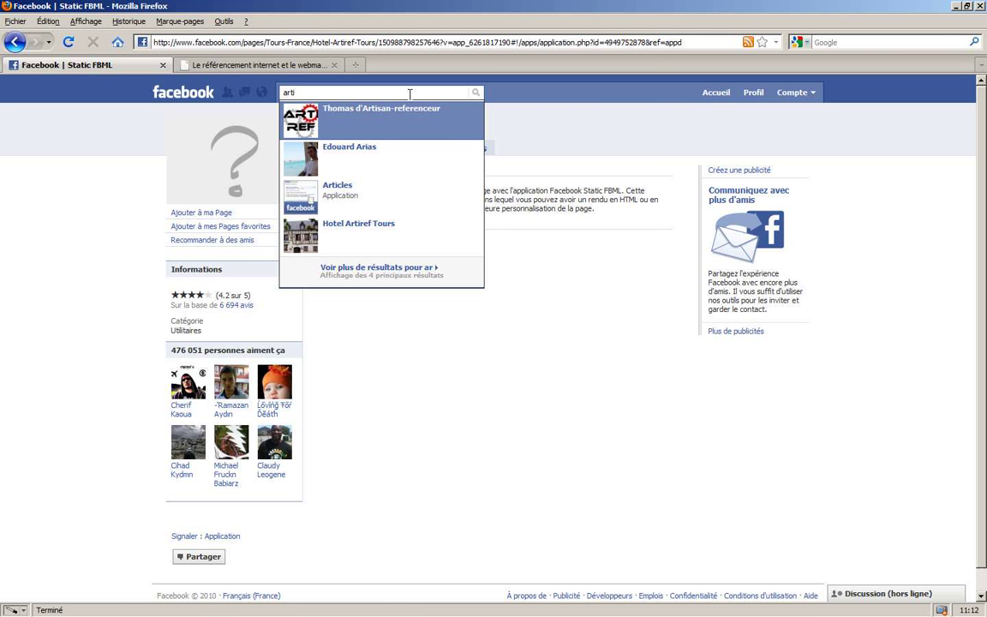
pyautogui.click(370, 225)
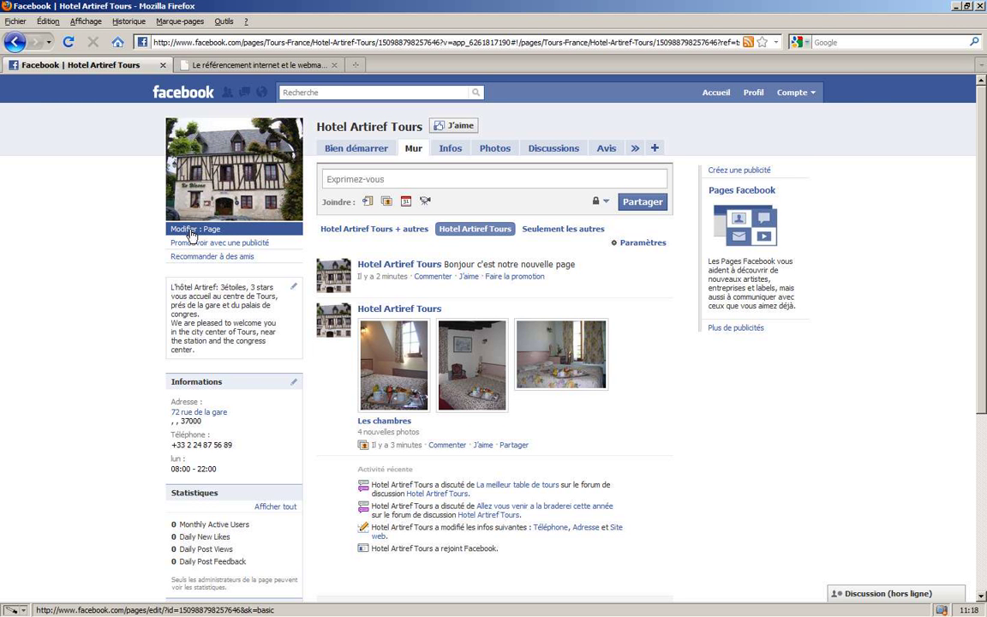
# - Open the Hotel Artiref Tours page settings and start editing the FBML 1 tab
pyautogui.click(192, 231)
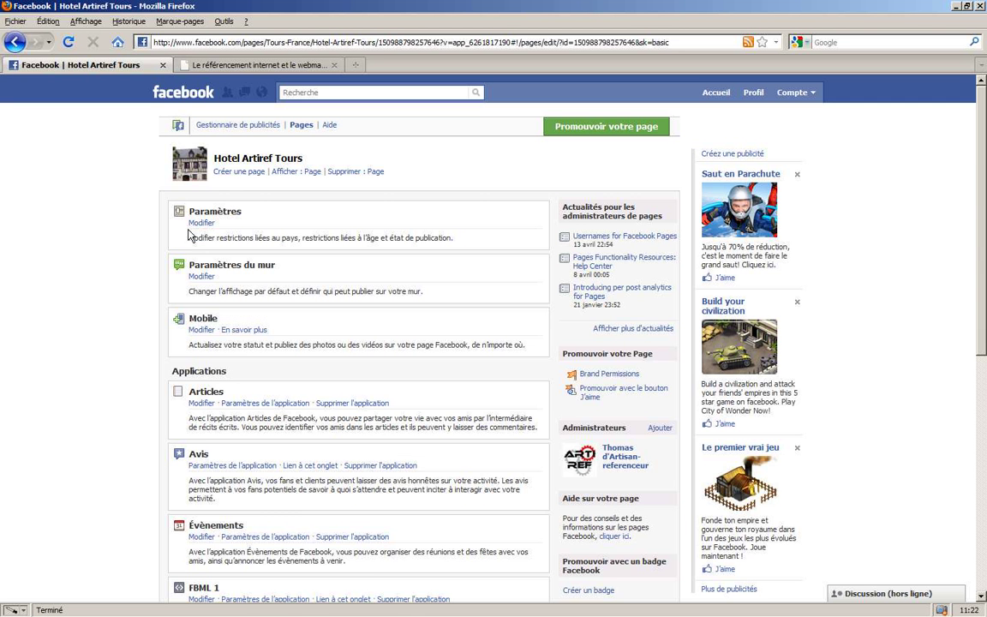
pyautogui.scroll(-6, 111, 408)
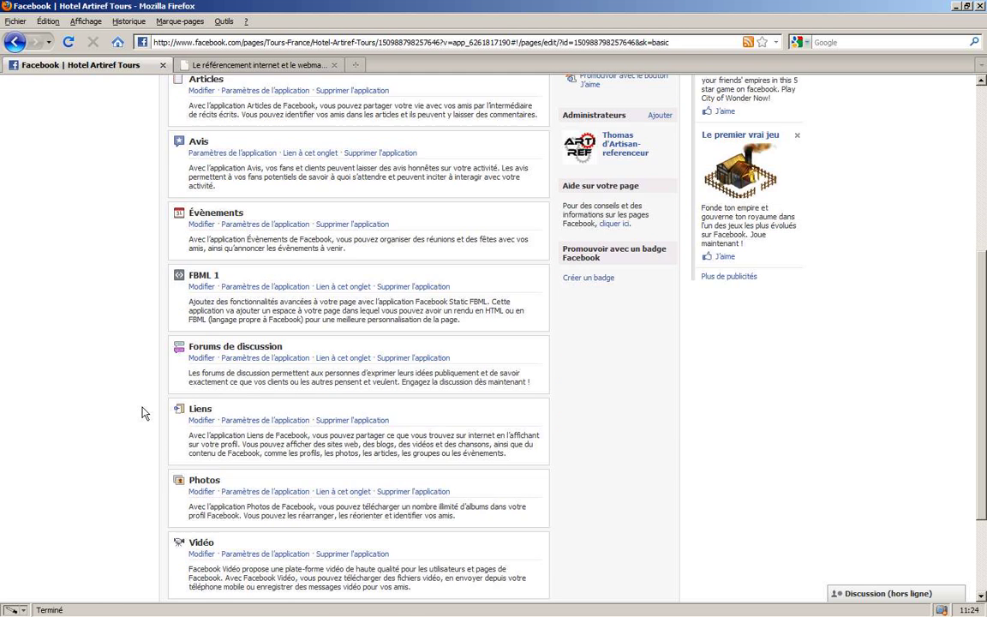
pyautogui.click(201, 286)
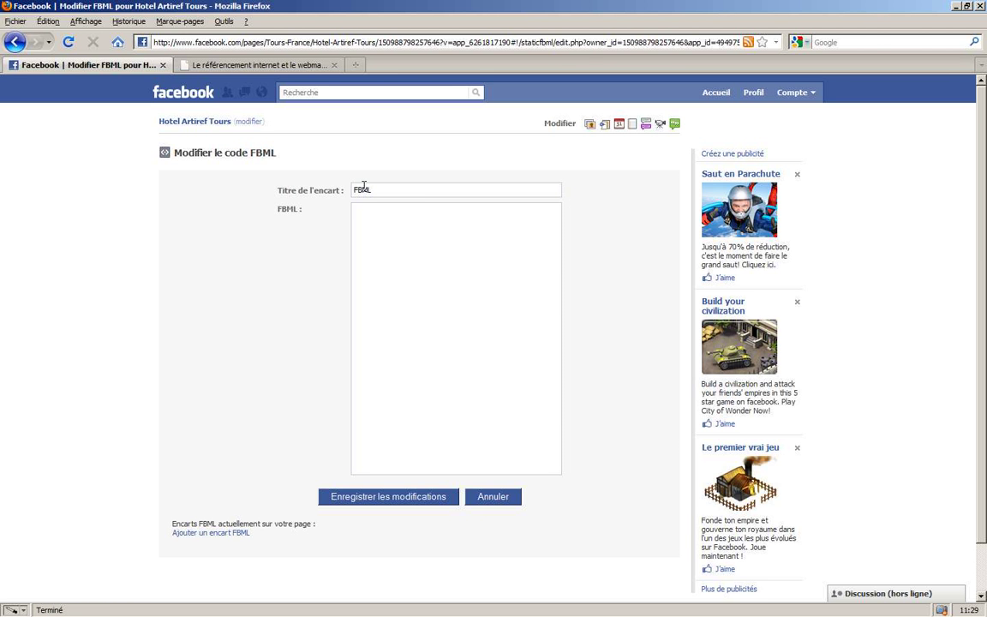
# - Title the box 'RESA' and enter 'Reservez votre chambre dans notre etablissement' followed by two <br> line breaks
pyautogui.doubleClick(360, 189)
pyautogui.write('RESA')
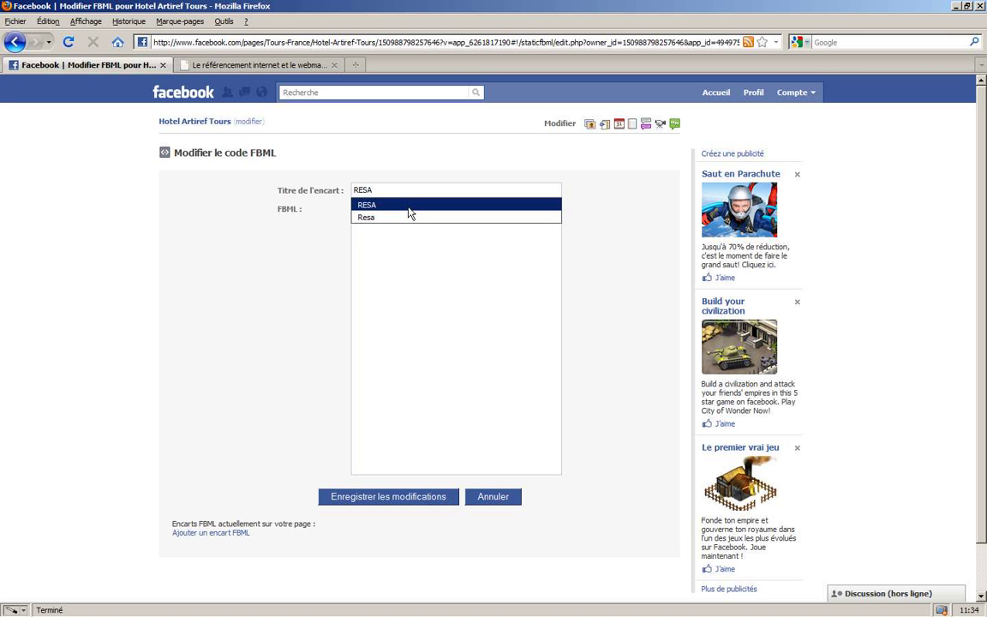
pyautogui.click(423, 259)
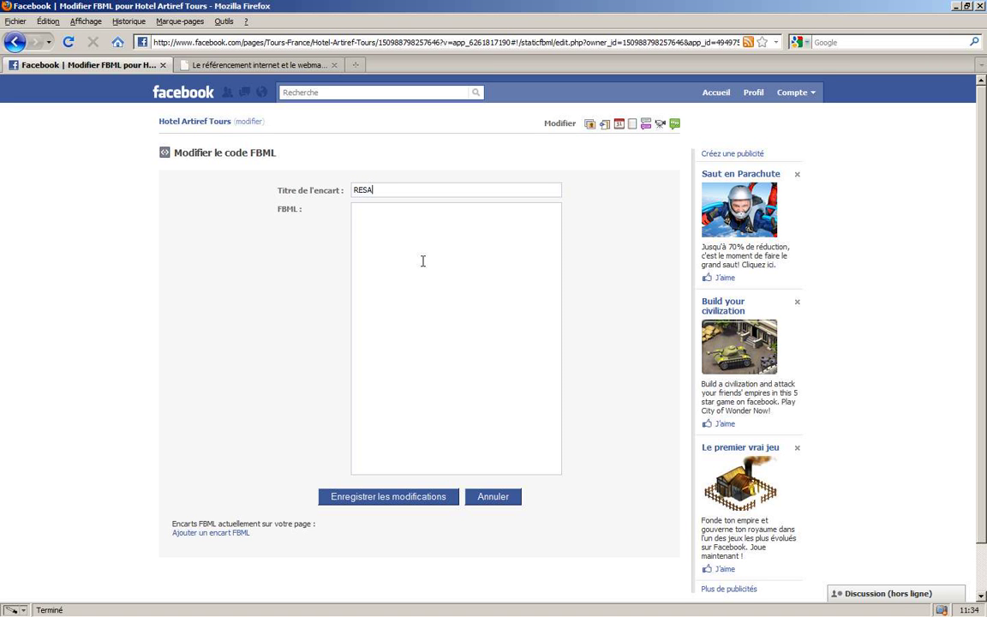
pyautogui.write('Reservez votre chambre dans notre et')
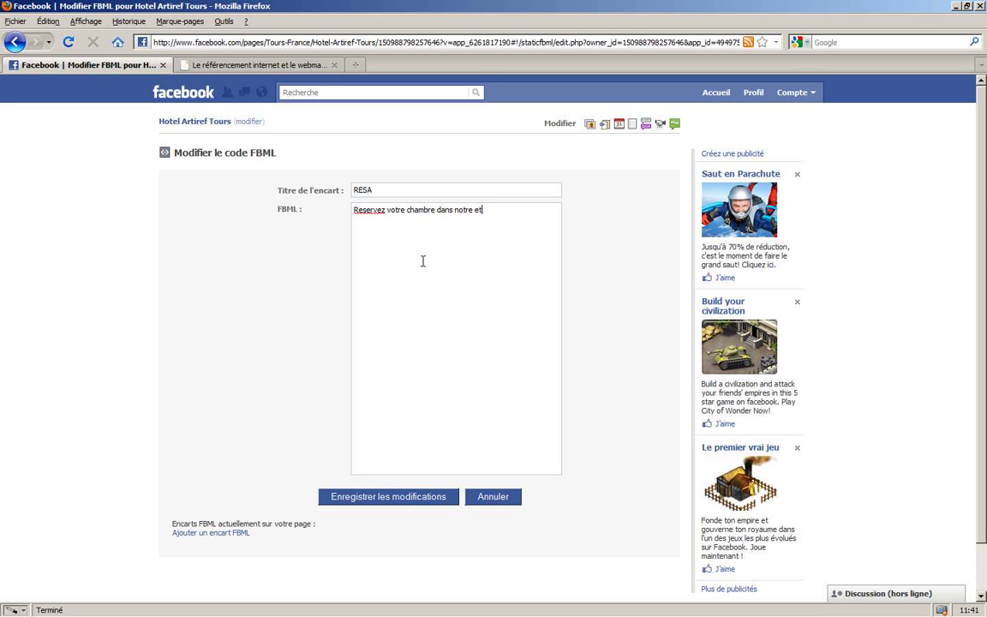
pyautogui.write('ablissement')
pyautogui.press('Return')
pyautogui.write('<br>')
pyautogui.press('Return')
pyautogui.write('<br>')
pyautogui.press('Return')
pyautogui.press('Return')
pyautogui.press('Return')
pyautogui.write('<a href="')
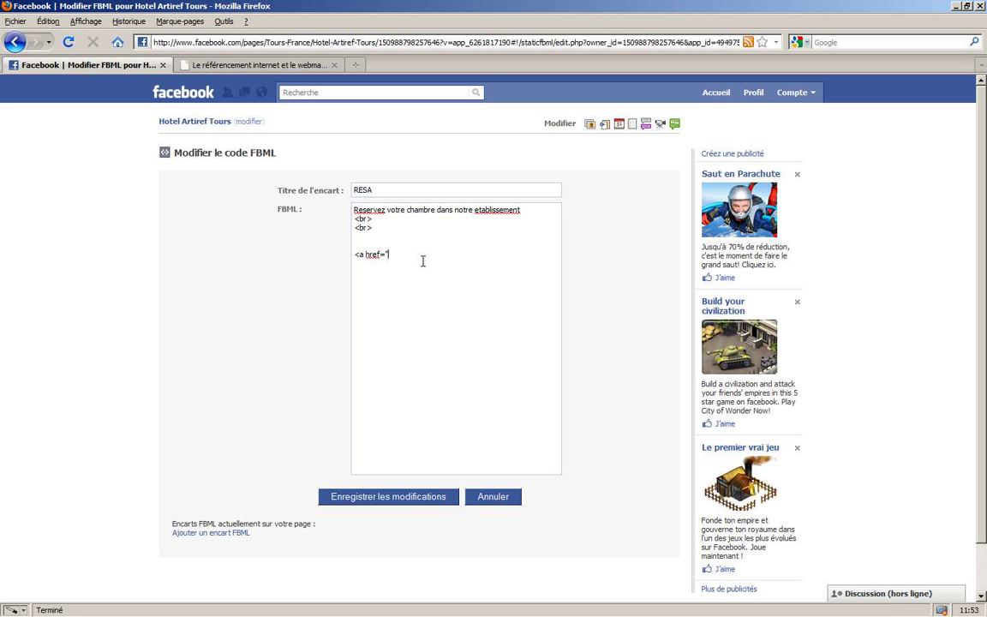
pyautogui.write('www.hotel.com/reserv.html"')
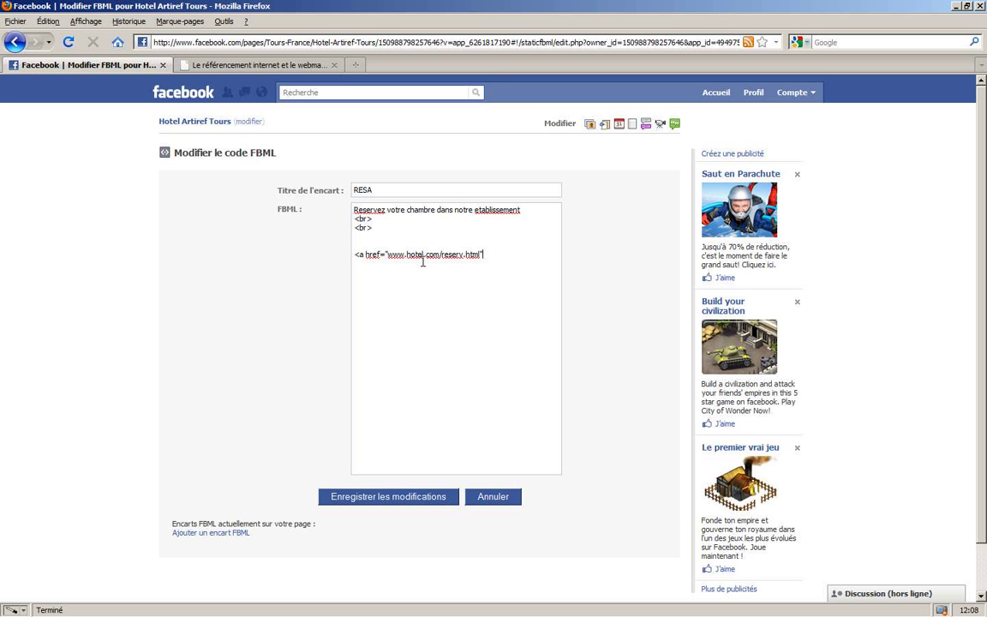
pyautogui.write('>reservez !<')
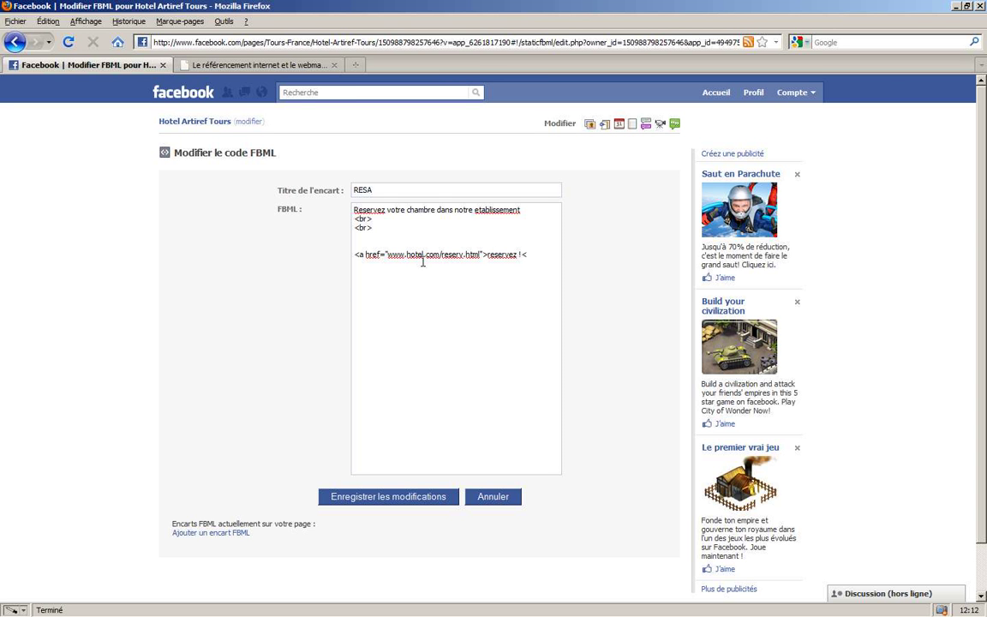
pyautogui.write('/A')
pyautogui.write('>')
pyautogui.click(381, 502)
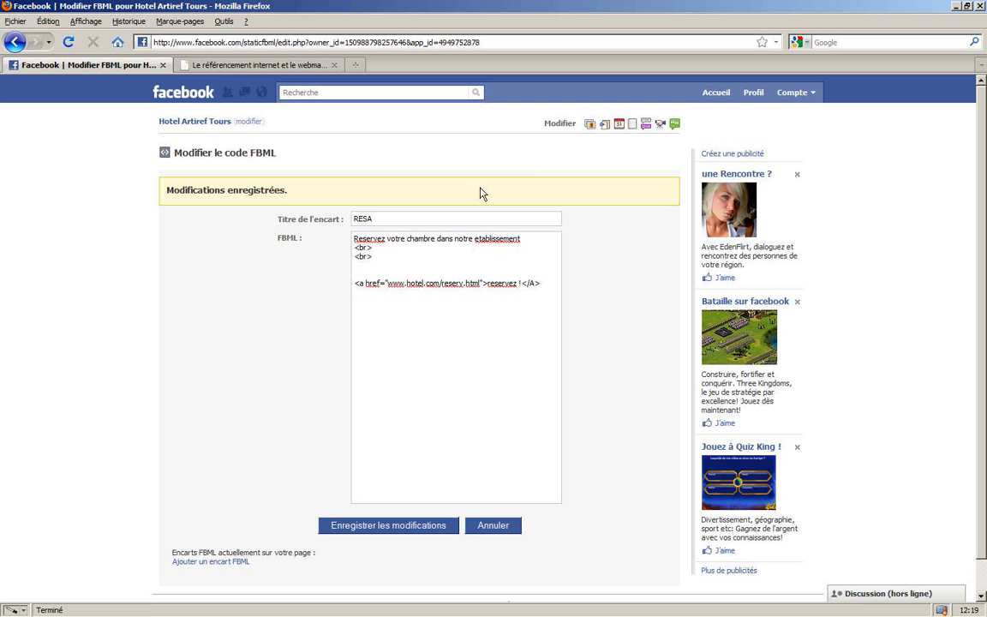
pyautogui.click(192, 126)
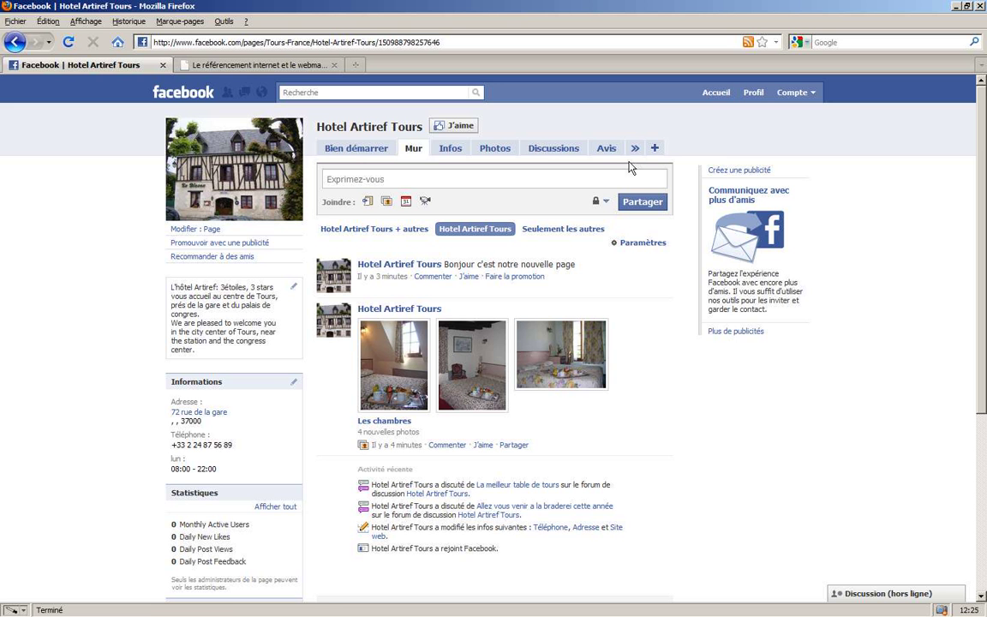
# - Open the RESA tab, test its 'reservez !' link, and drag the tab next to Infos
pyautogui.click(635, 149)
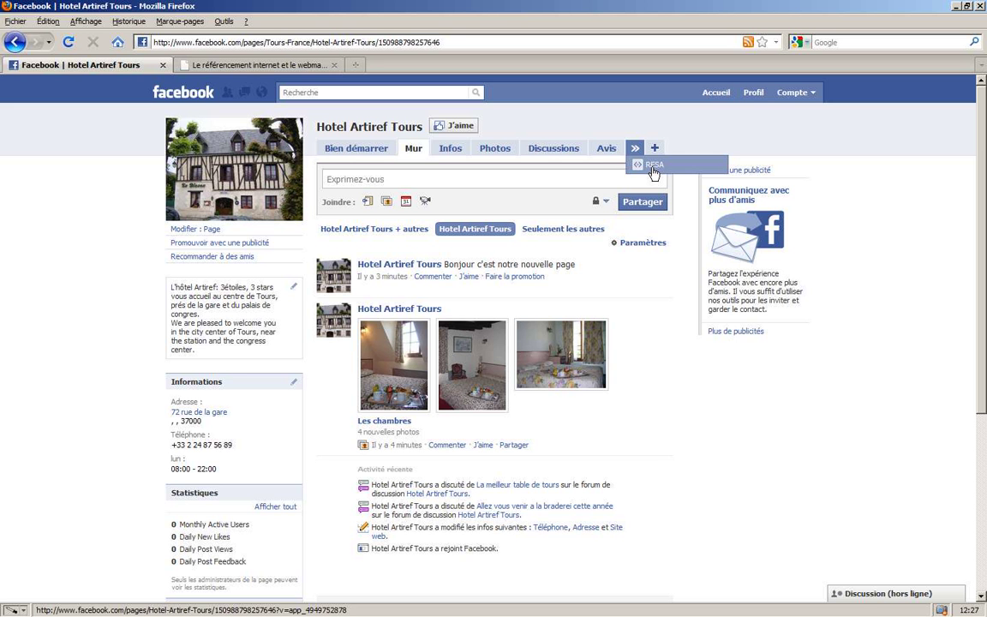
pyautogui.click(652, 165)
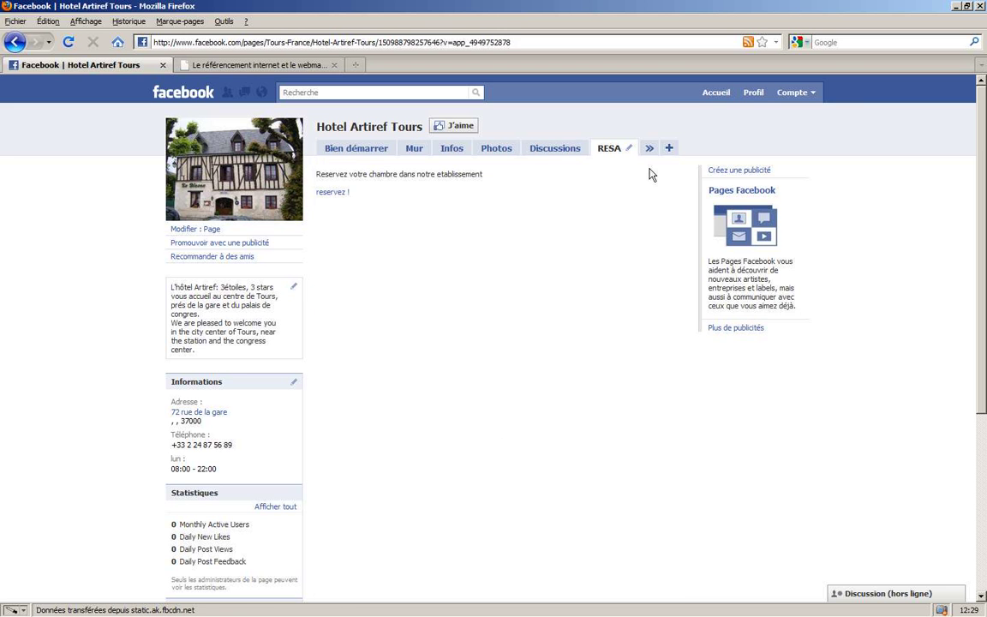
pyautogui.click(334, 193)
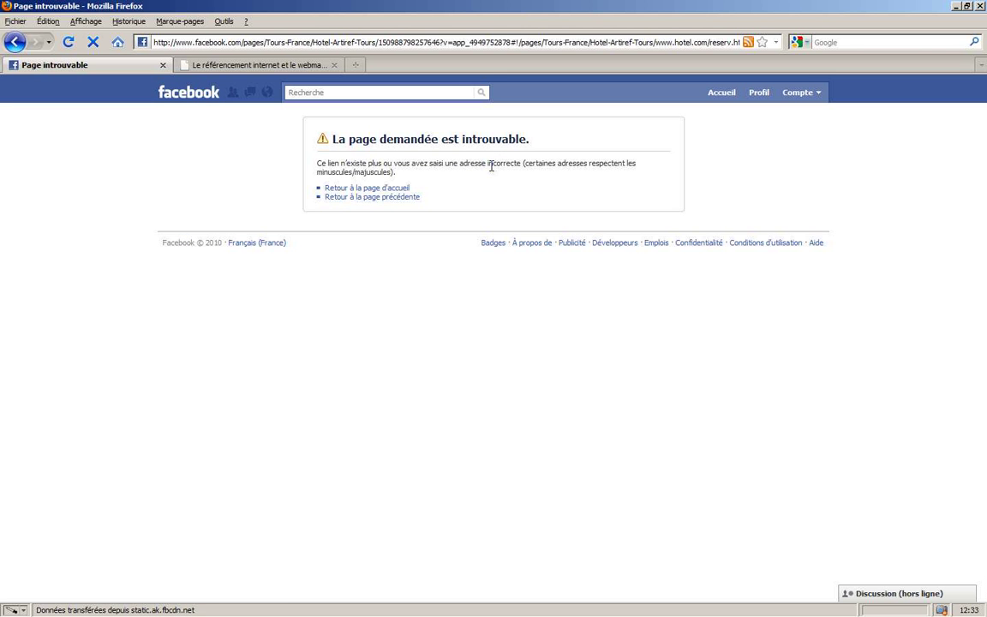
pyautogui.click(15, 41)
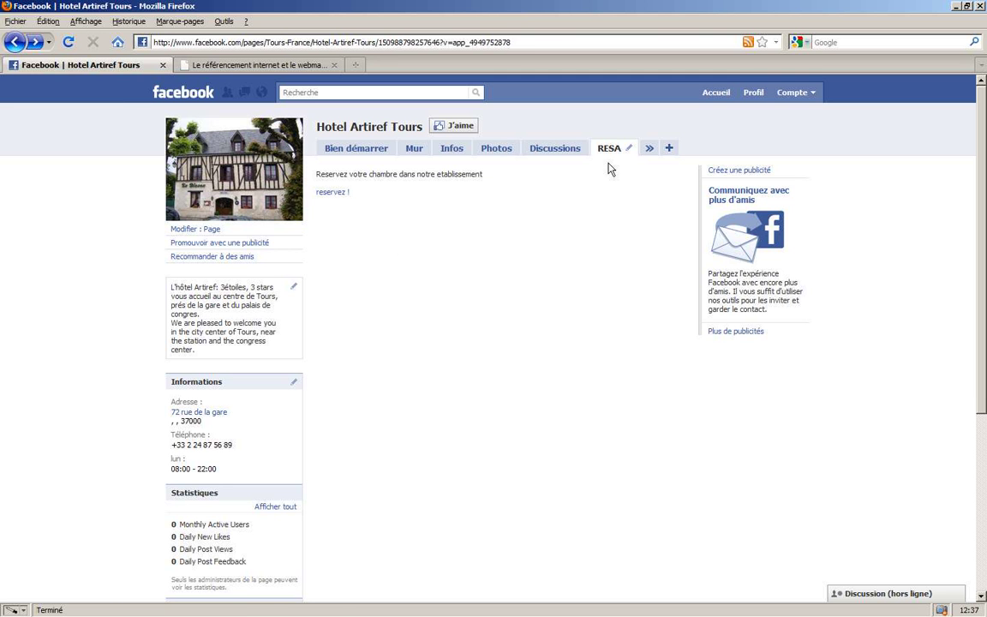
pyautogui.moveTo(607, 149); pyautogui.dragTo(424, 154)
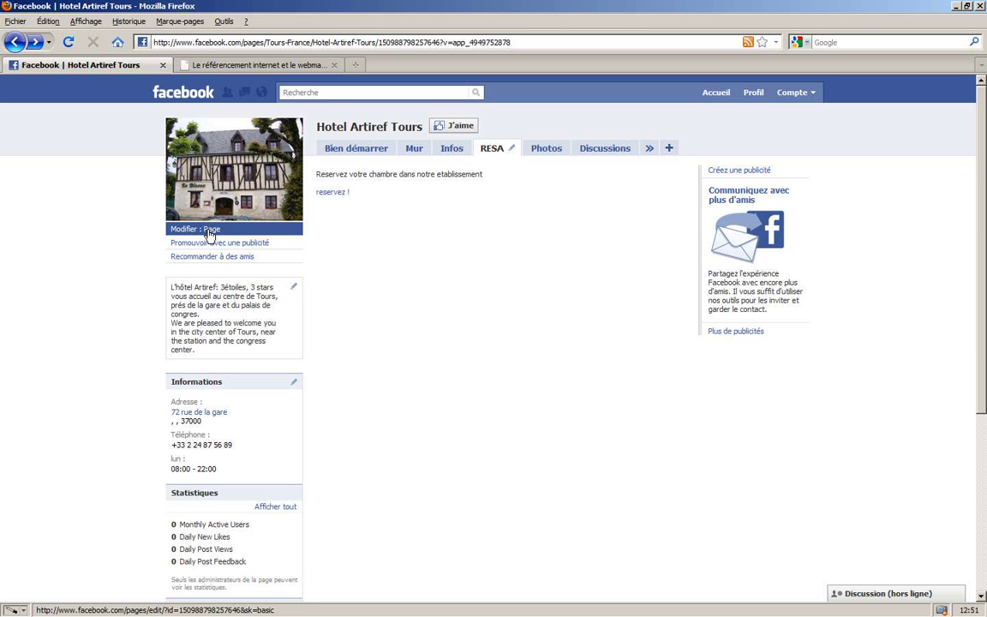
# - Set RESA as the default tab in the wall settings, then view the page as visitors
pyautogui.click(213, 233)
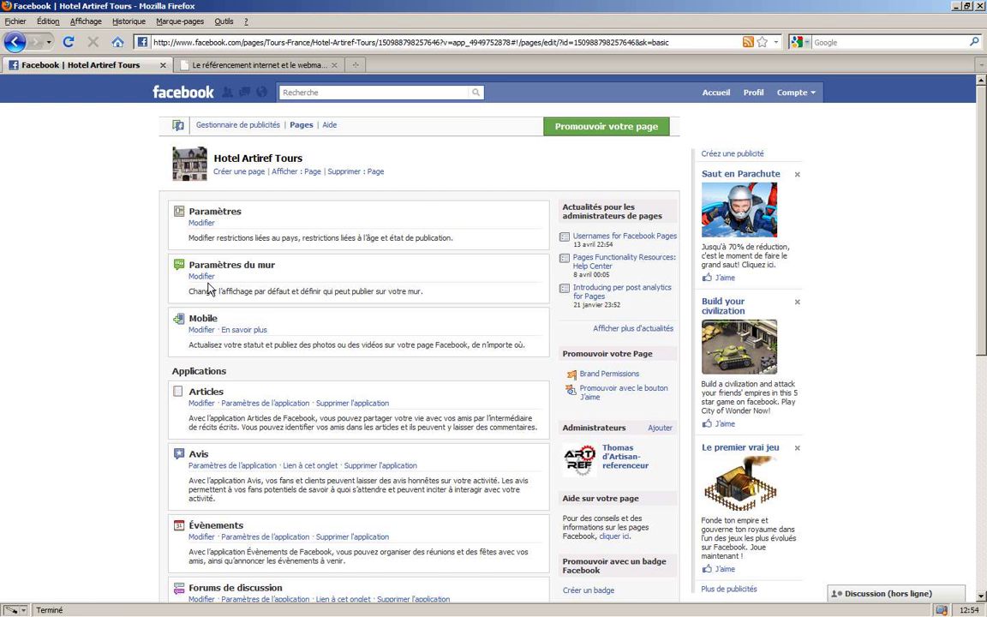
pyautogui.click(202, 276)
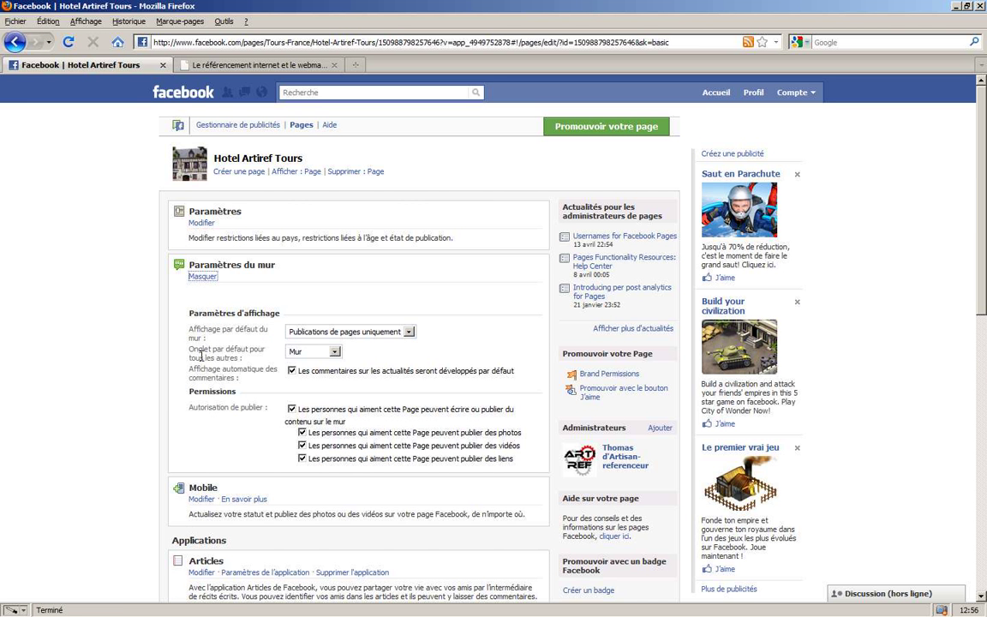
pyautogui.click(333, 352)
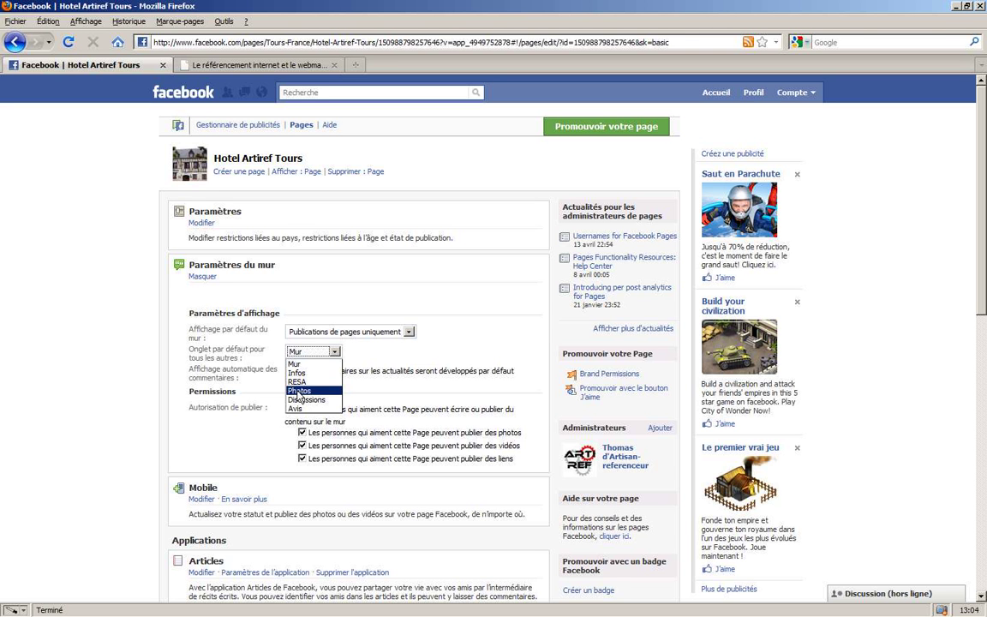
pyautogui.click(305, 383)
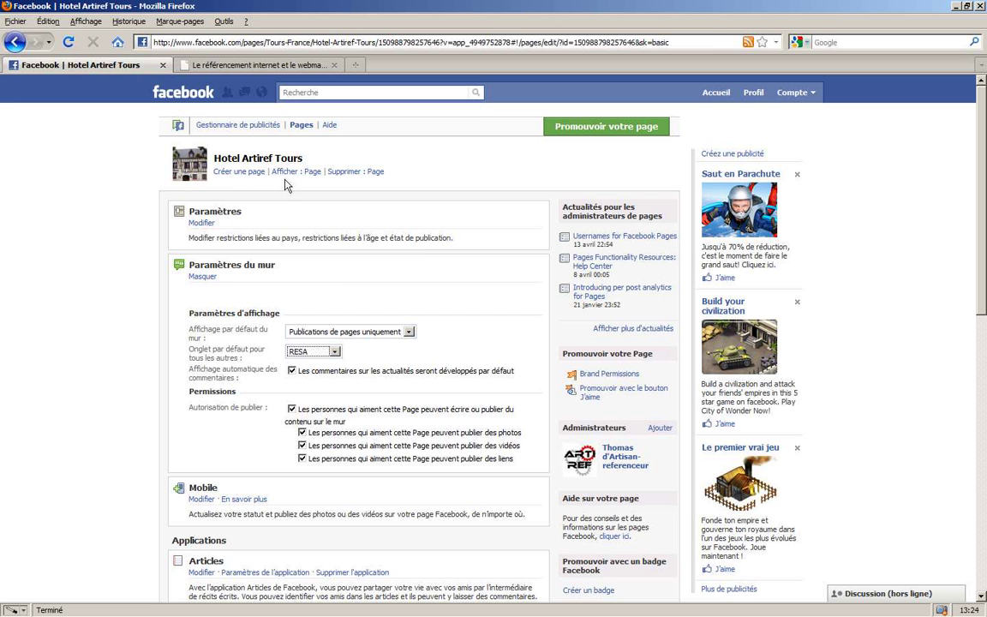
pyautogui.click(285, 172)
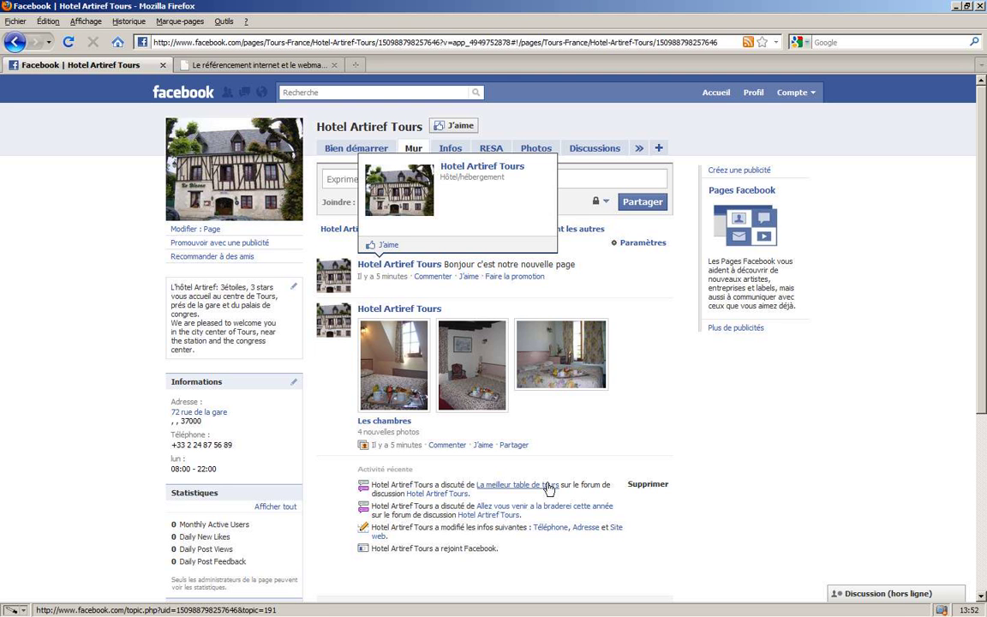
# - From Bien démarrer, dismiss the suggest-to-friends dialog and open the Like Box plugin page
pyautogui.click(345, 152)
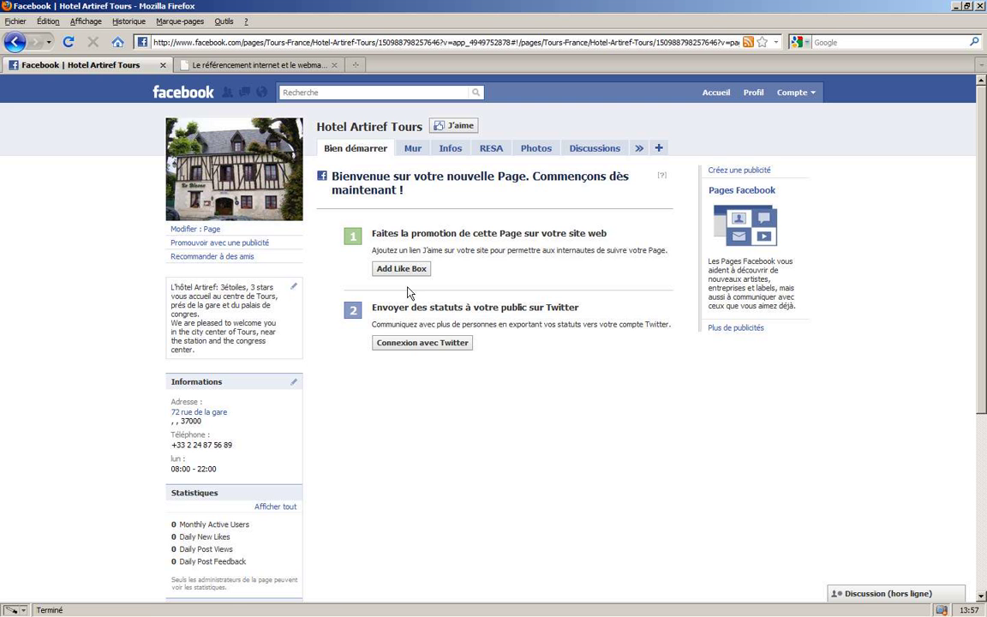
pyautogui.click(199, 257)
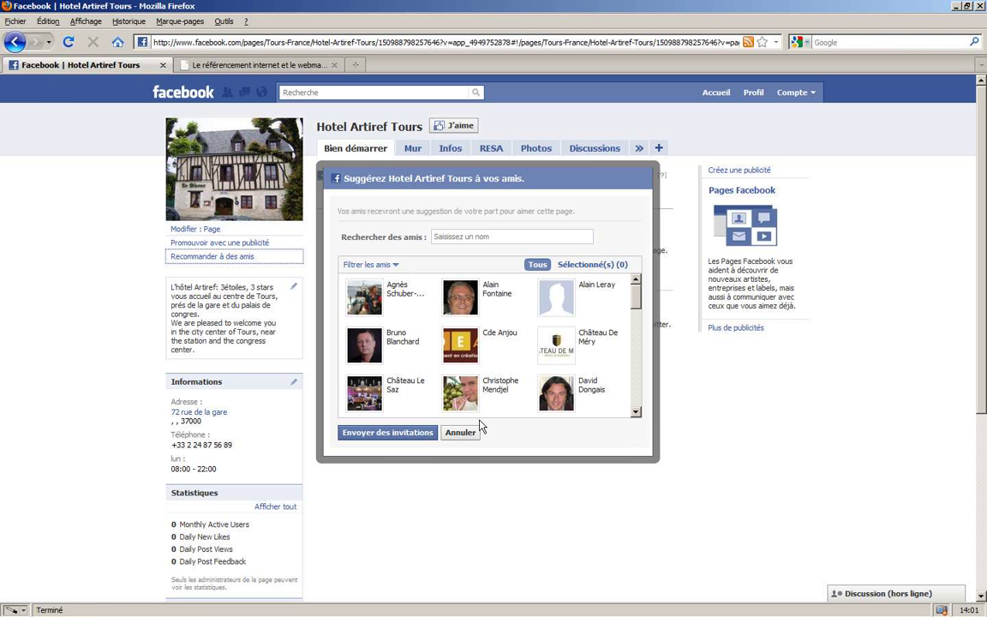
pyautogui.click(460, 431)
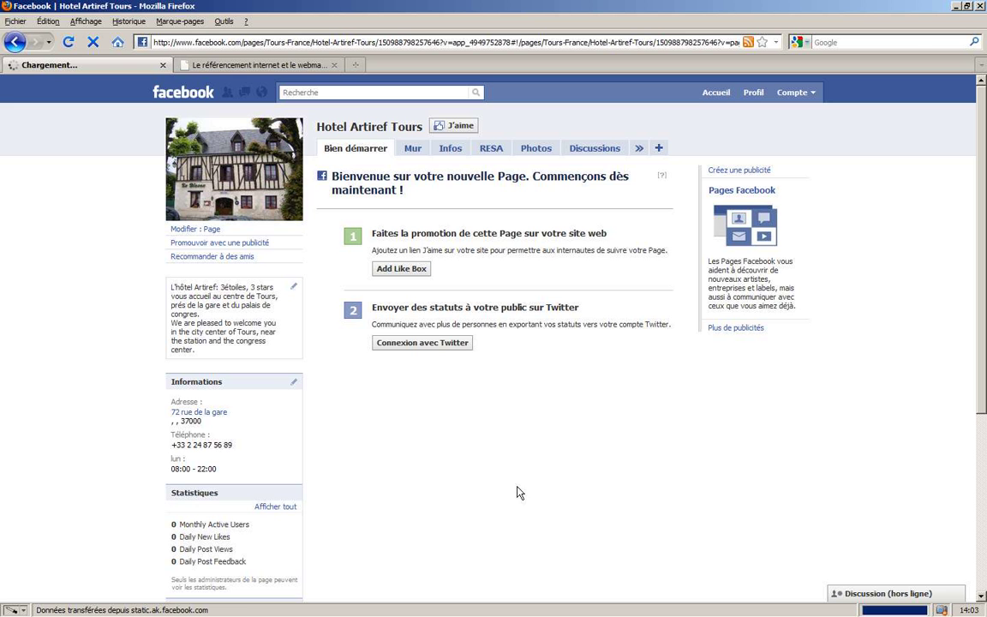
pyautogui.click(402, 270)
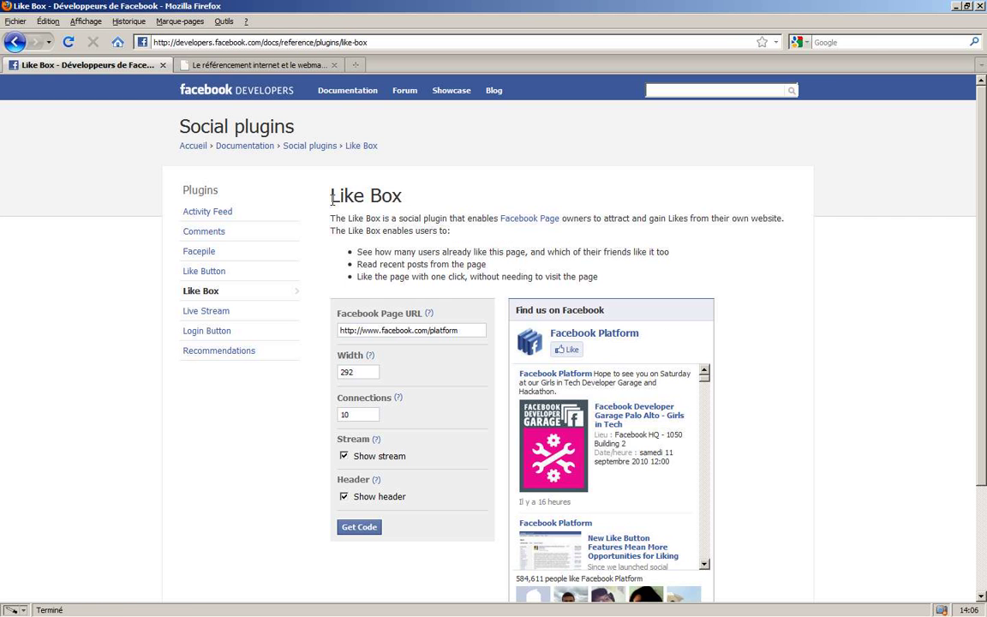
pyautogui.moveTo(330, 195); pyautogui.dragTo(412, 206)
pyautogui.scroll(-2, 880, 381)
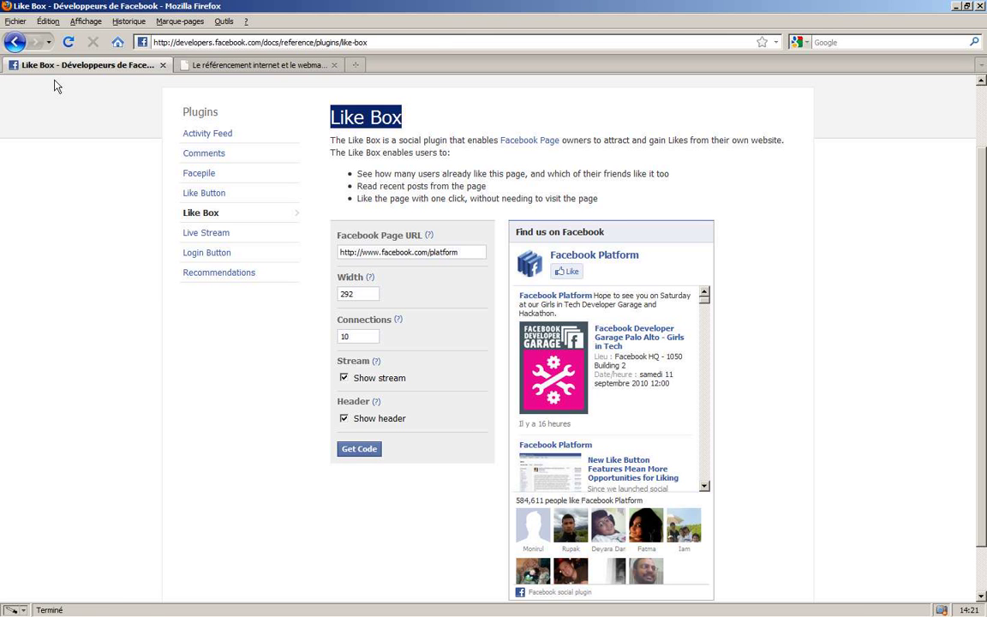
# - Go back to the Hotel Artiref Tours page and show its Mur wall
pyautogui.click(15, 42)
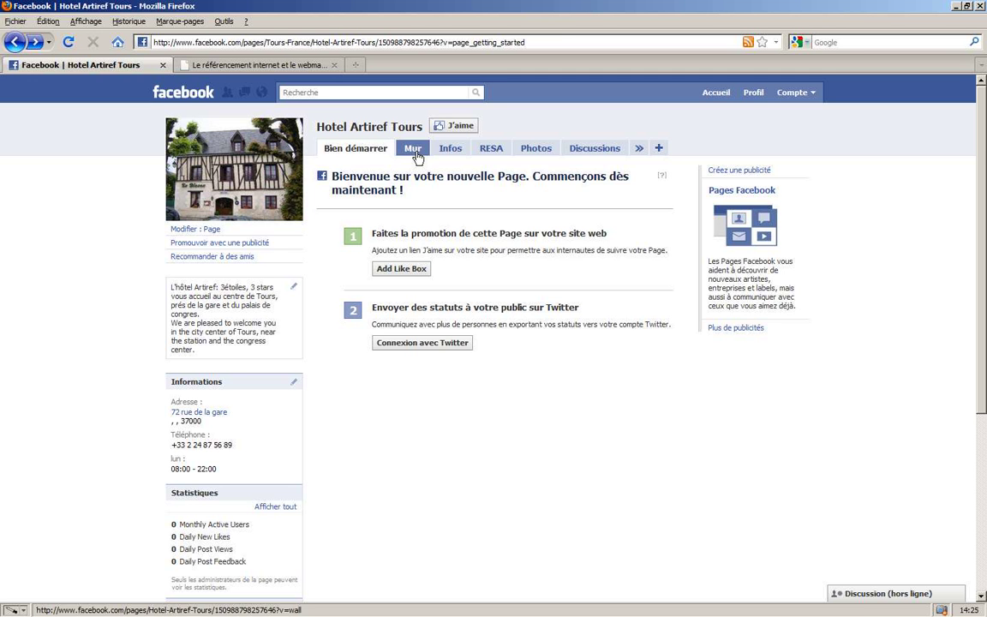
pyautogui.click(414, 151)
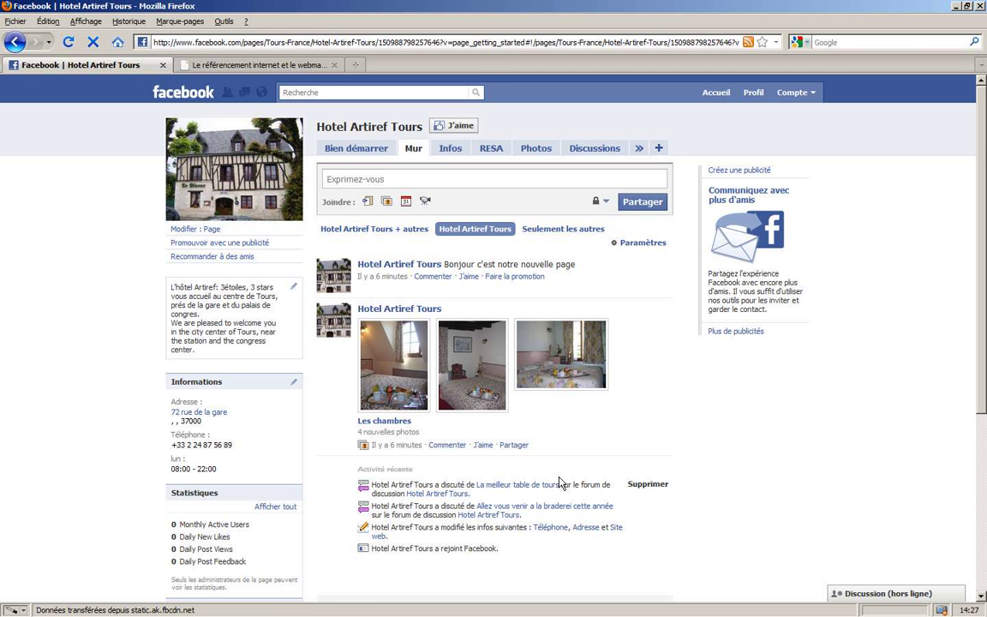